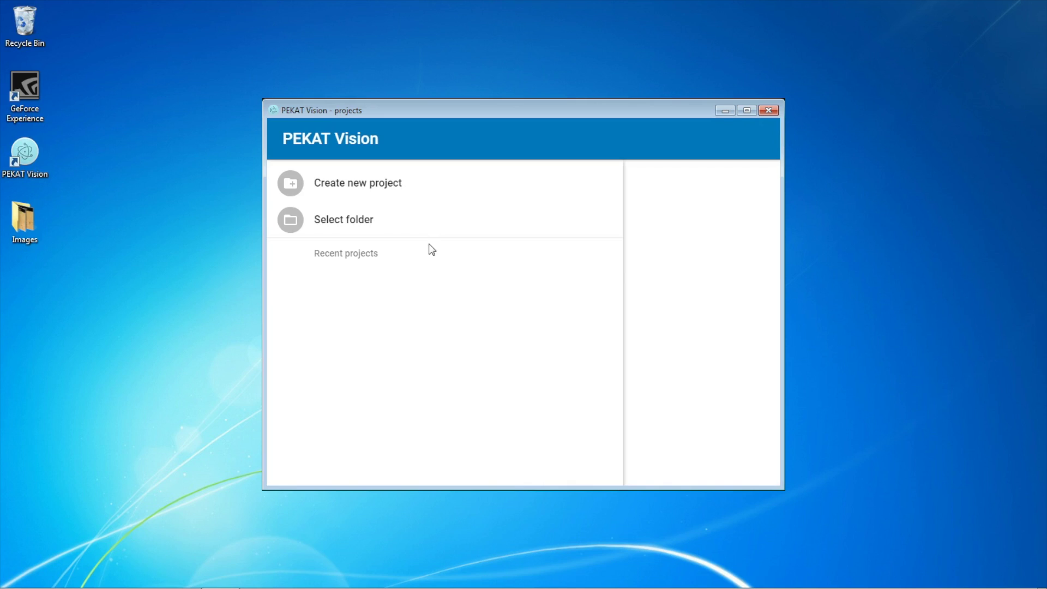
# - Create a new project, replacing the default name with 'Wood'
pyautogui.click(380, 184)
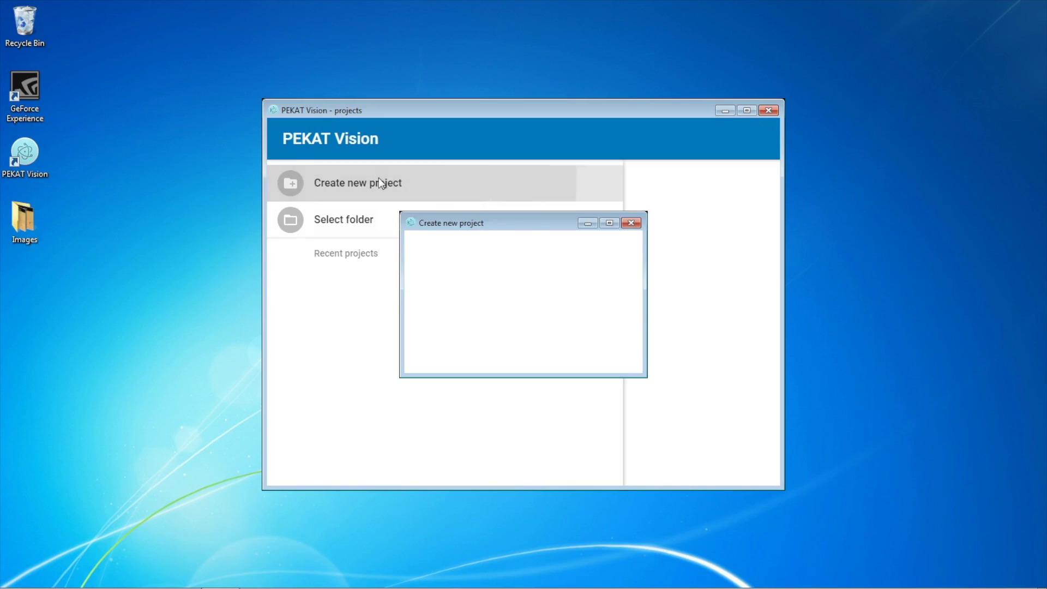
pyautogui.moveTo(481, 268); pyautogui.dragTo(405, 259)
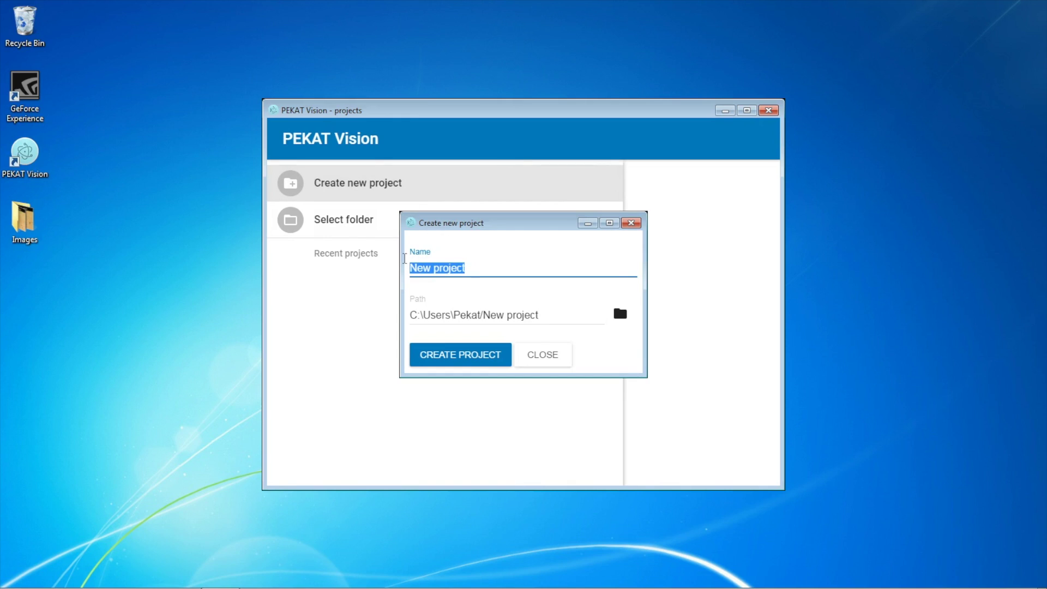
pyautogui.write('Wood')
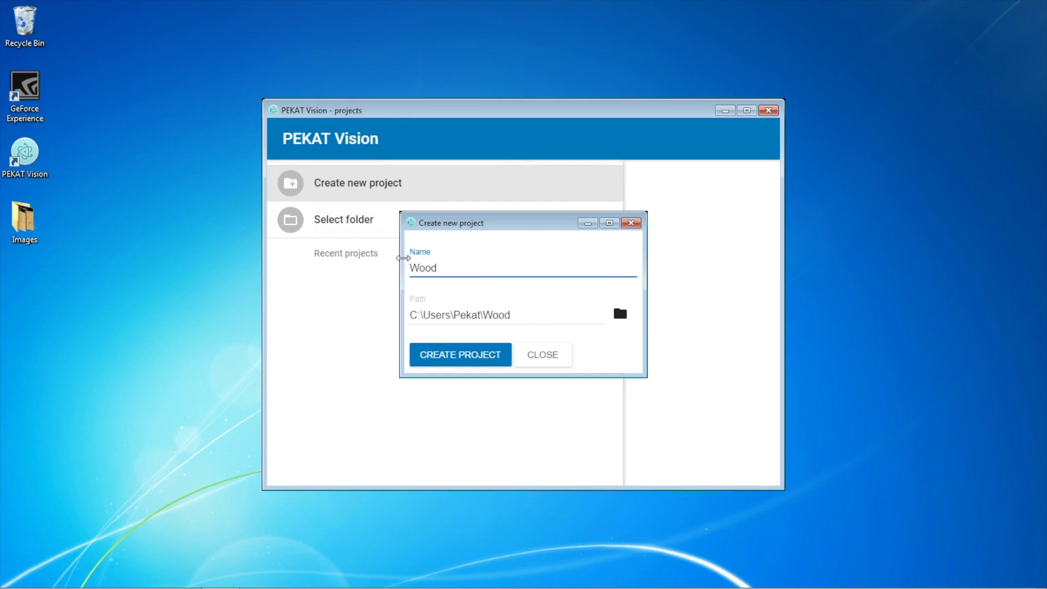
pyautogui.click(451, 360)
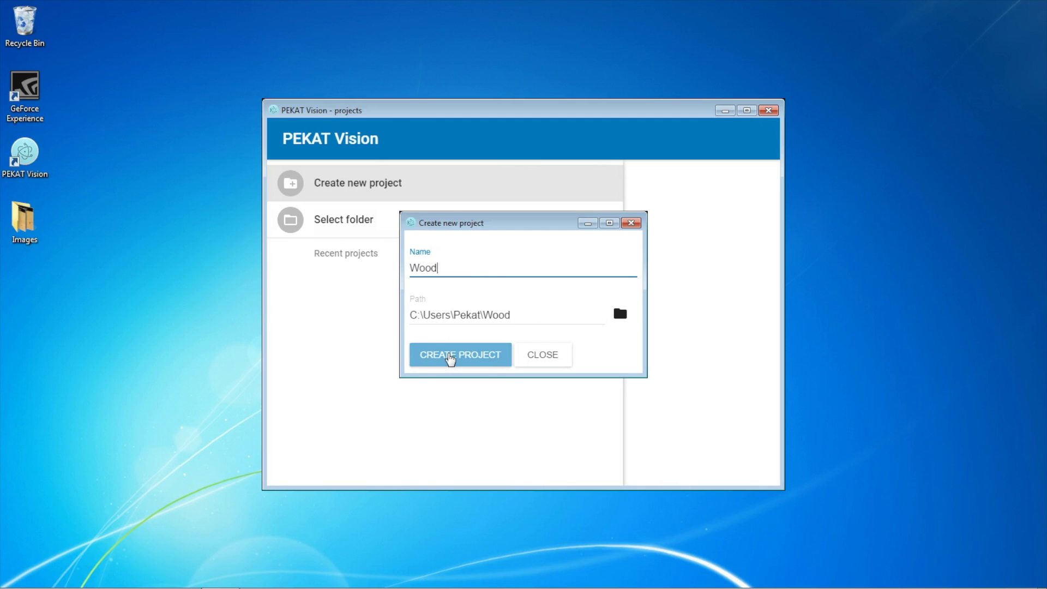
# - Confirm creation of the Wood project and start it from Recent projects
pyautogui.click(451, 359)
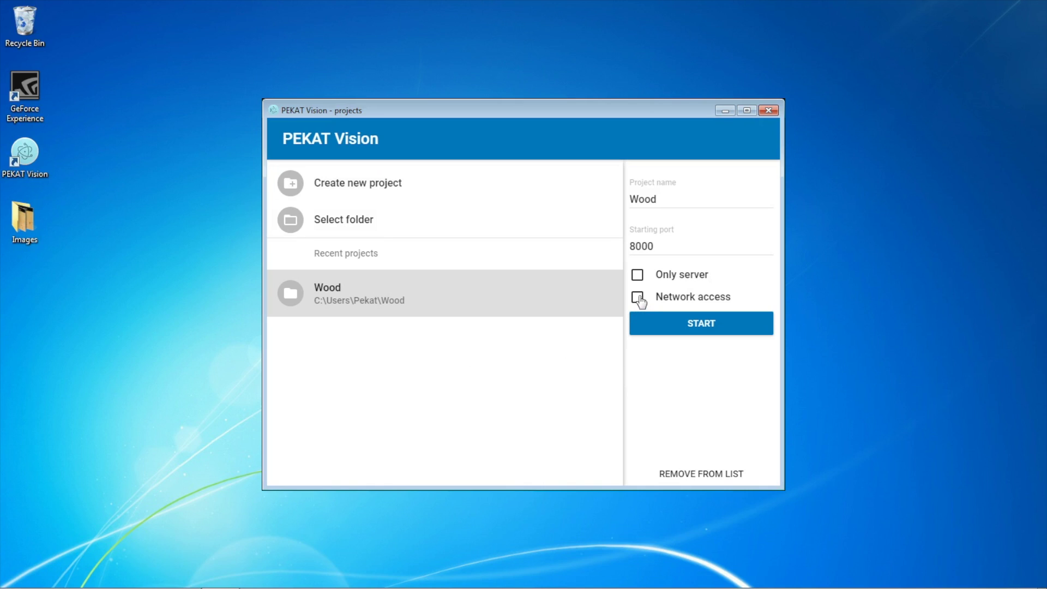
pyautogui.click(692, 327)
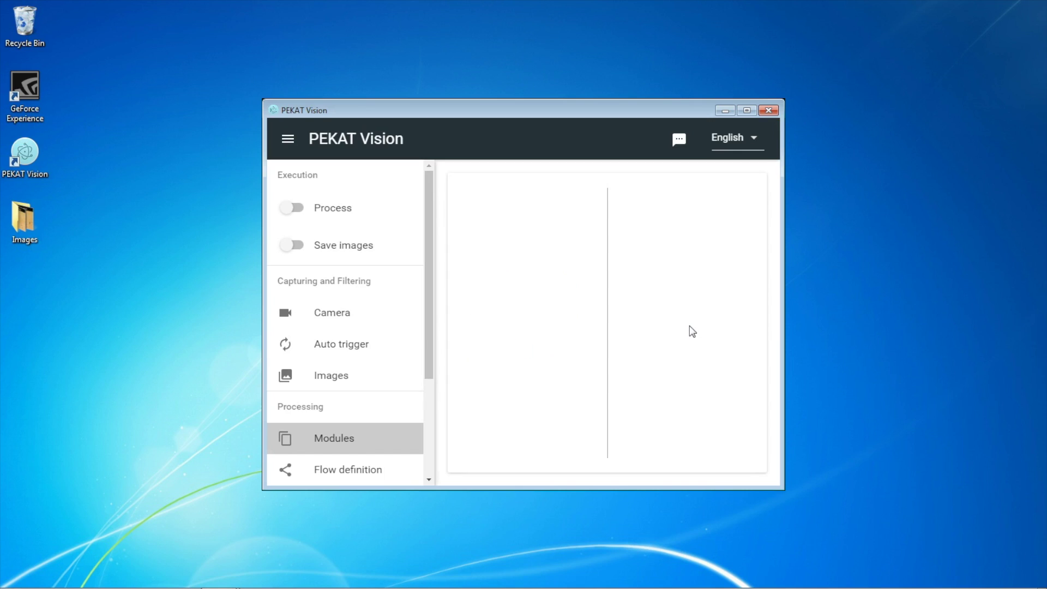
# - Import all 839 wood images from the desktop Images folder without prefix or resizing
pyautogui.click(364, 378)
pyautogui.click(25, 224)
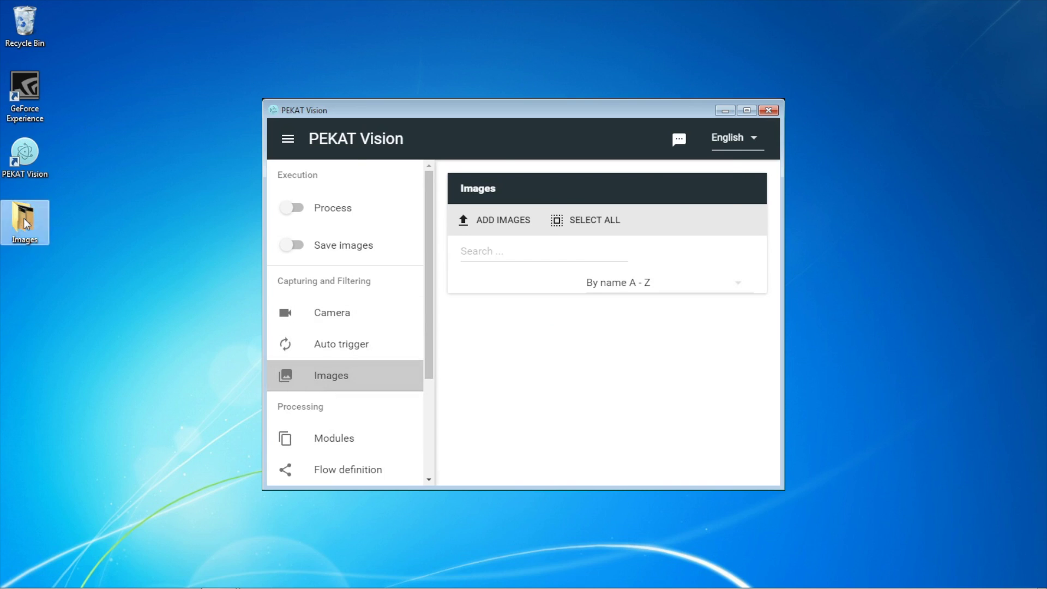
pyautogui.doubleClick(24, 223)
pyautogui.scroll(-15, 365, 365)
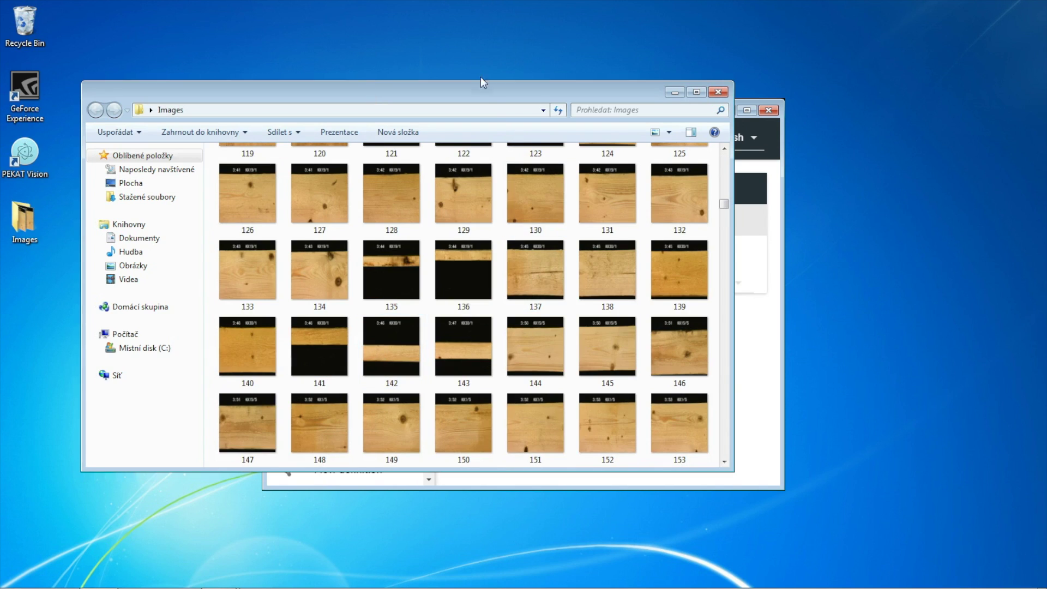
pyautogui.moveTo(475, 89); pyautogui.dragTo(316, 79)
pyautogui.hotkey('ctrl', 'a')
pyautogui.moveTo(342, 252); pyautogui.dragTo(664, 326)
pyautogui.hotkey('alt', 'F4')
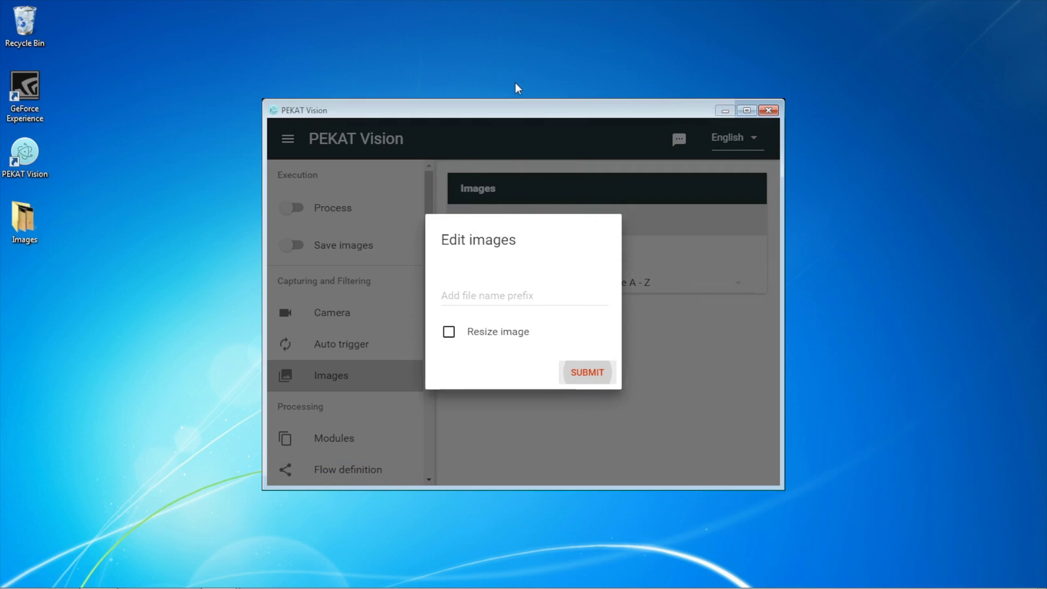
pyautogui.click(574, 373)
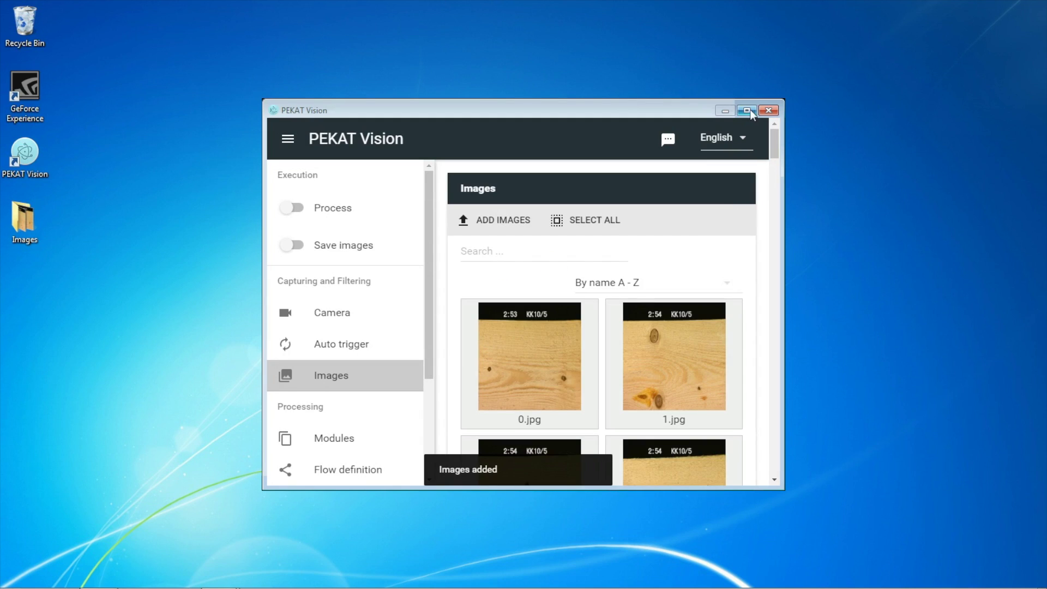
# - Maximize the window and go to the empty Flow definition page
pyautogui.click(747, 111)
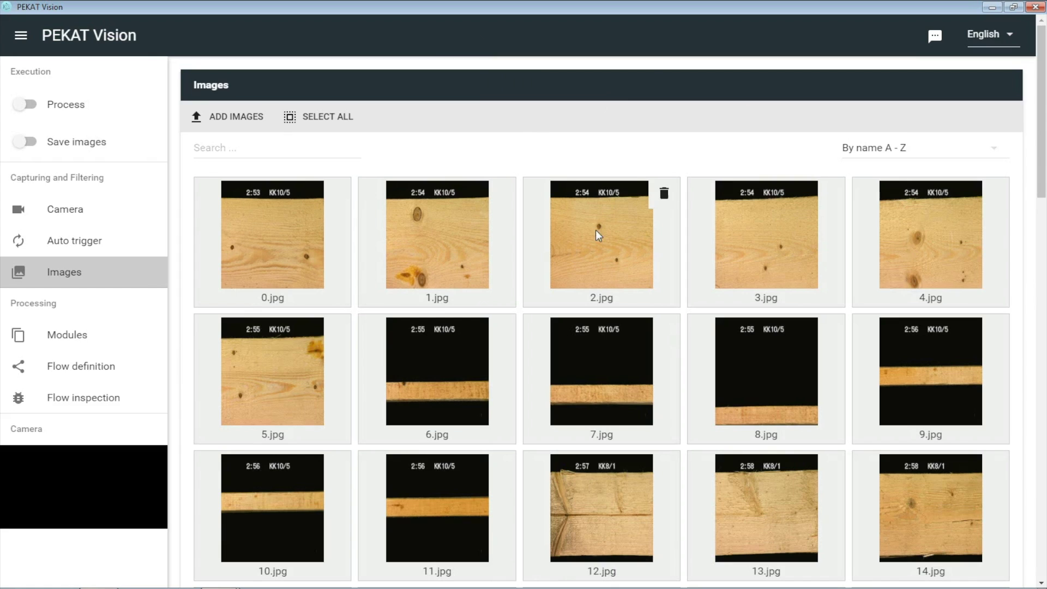
pyautogui.scroll(-5, 446, 279)
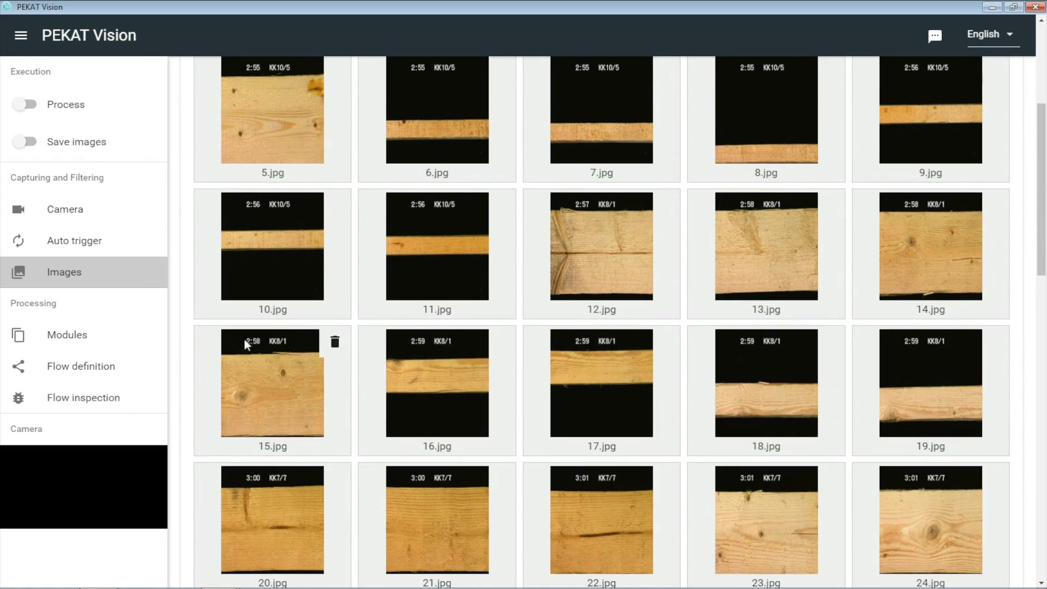
pyautogui.click(96, 382)
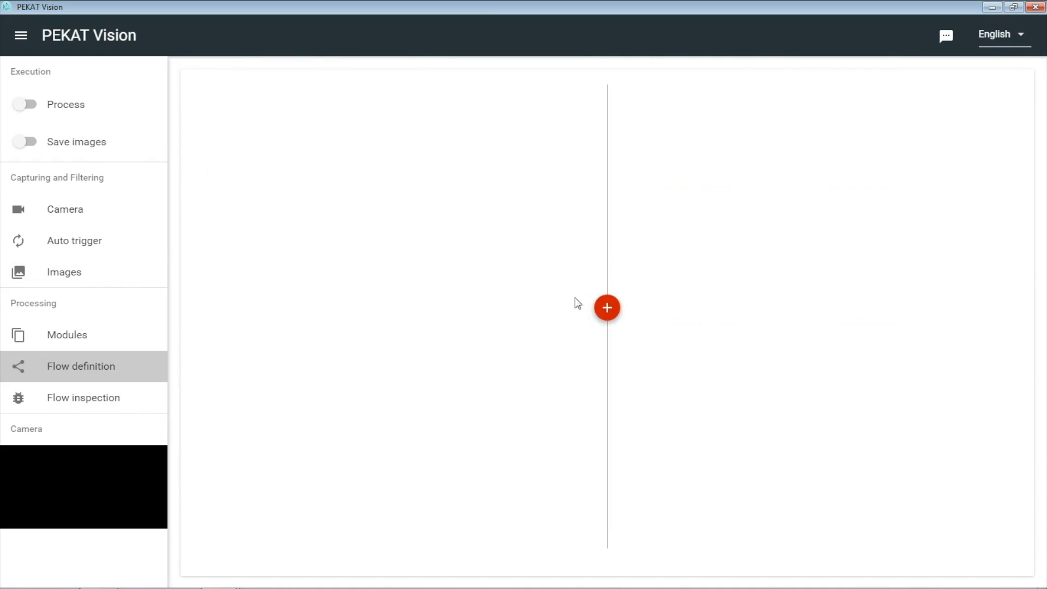
# - Add a Detector step named 'Knot detector', save the flow, and view Modules
pyautogui.click(608, 308)
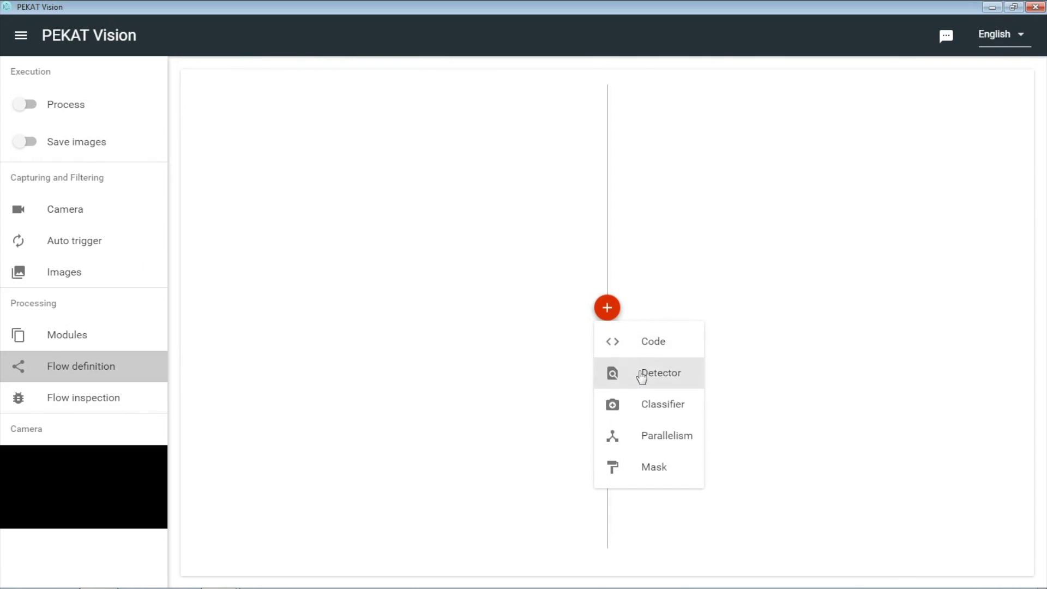
pyautogui.click(643, 375)
pyautogui.click(590, 321)
pyautogui.write('Knot detector')
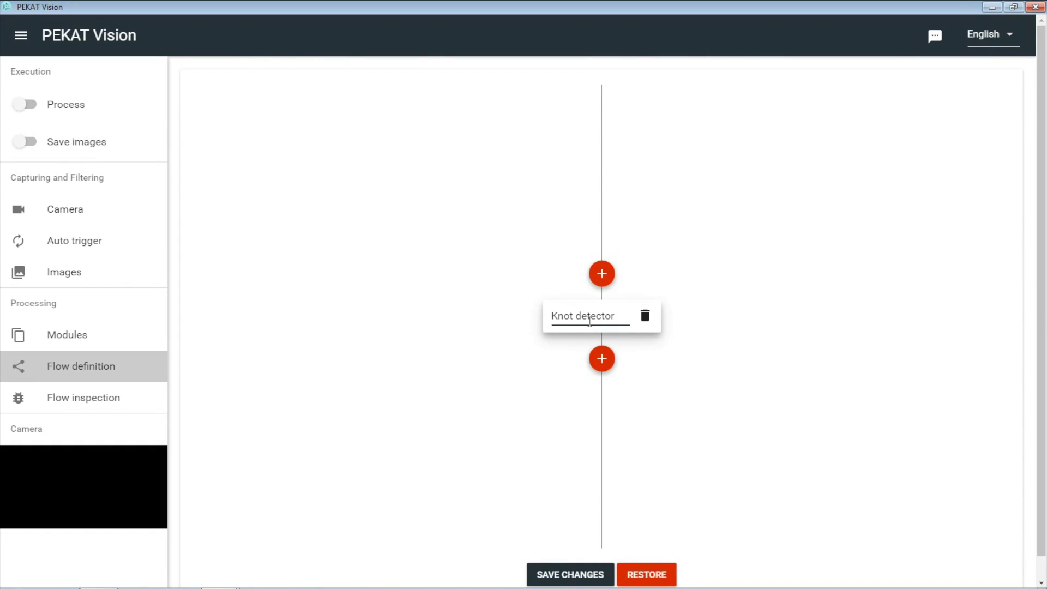
pyautogui.click(666, 427)
pyautogui.click(544, 575)
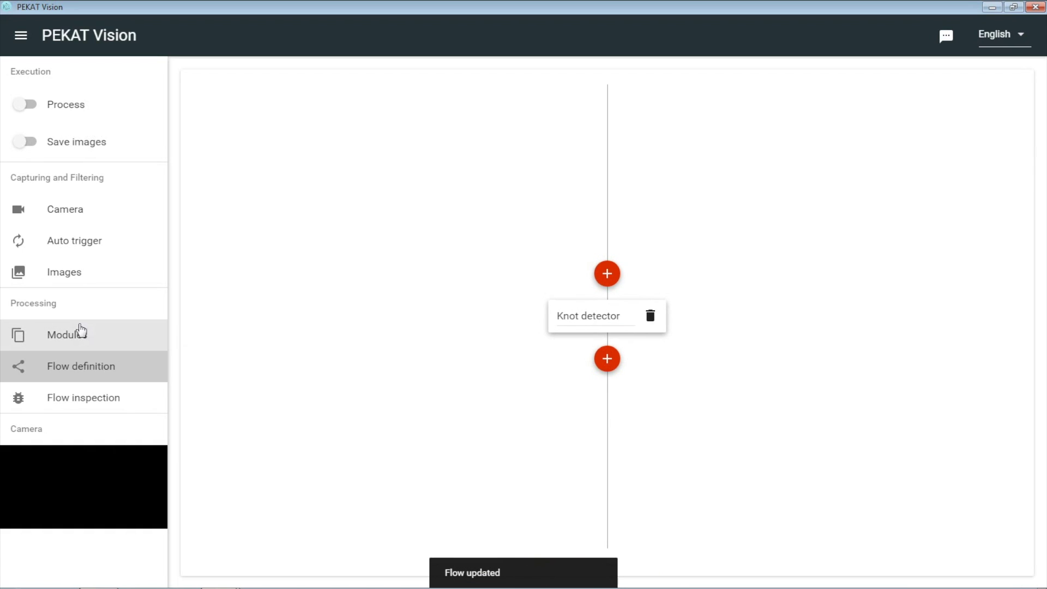
pyautogui.click(78, 335)
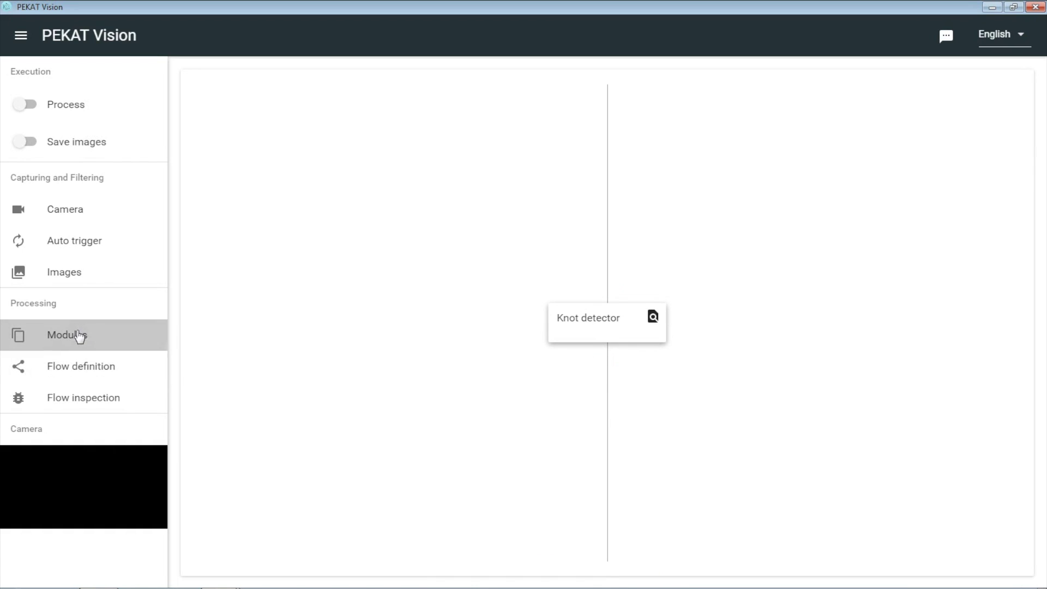
# - In the Knot detector's training, circle two knots each on 0.jpg and 1.jpg
pyautogui.click(600, 335)
pyautogui.click(378, 83)
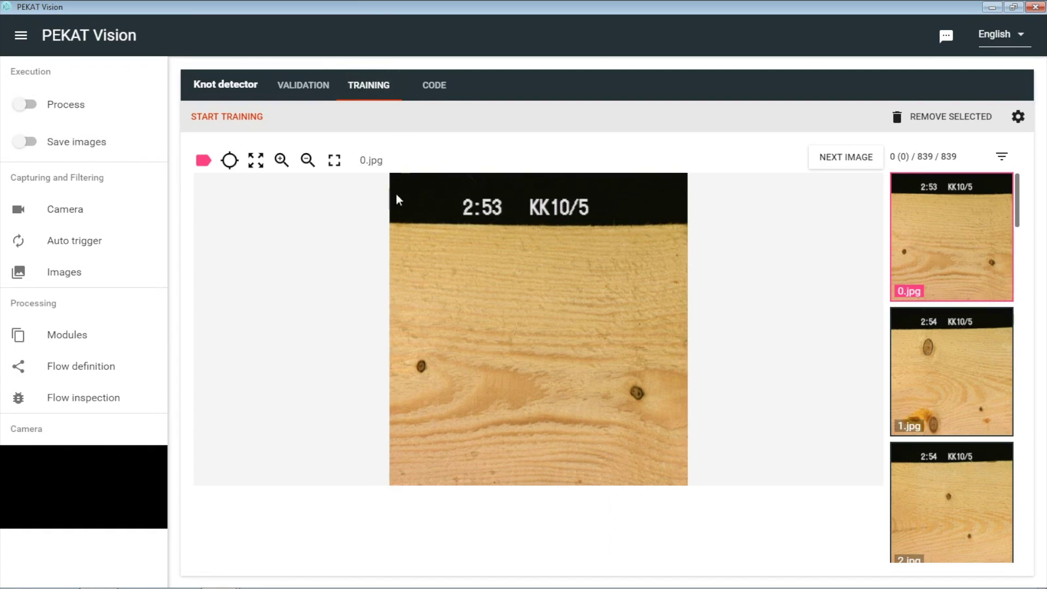
pyautogui.moveTo(434, 383); pyautogui.dragTo(422, 363)
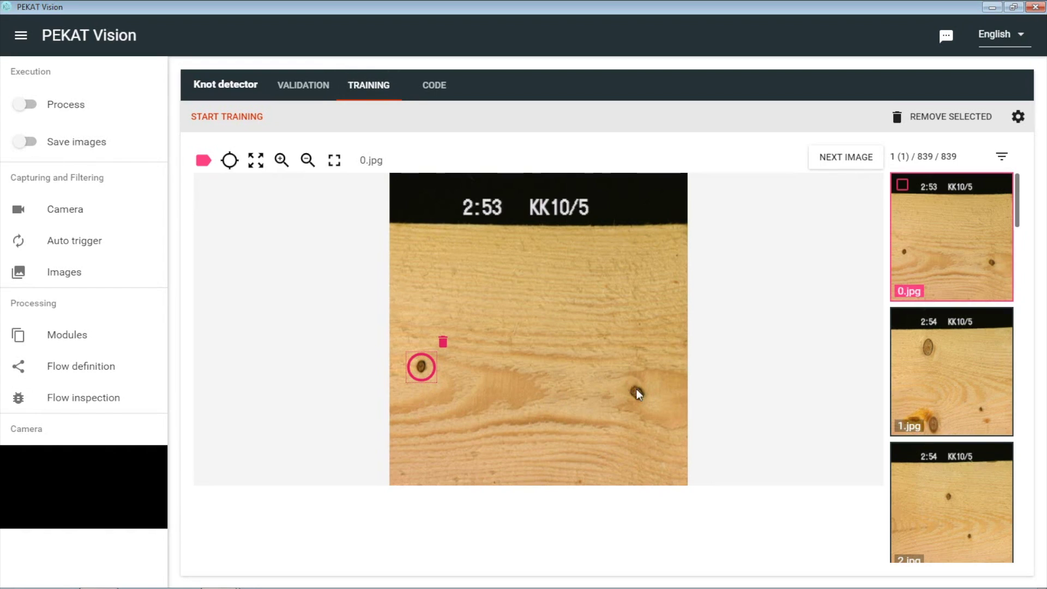
pyautogui.moveTo(648, 401); pyautogui.dragTo(650, 402)
pyautogui.click(965, 389)
pyautogui.moveTo(455, 242); pyautogui.dragTo(505, 297)
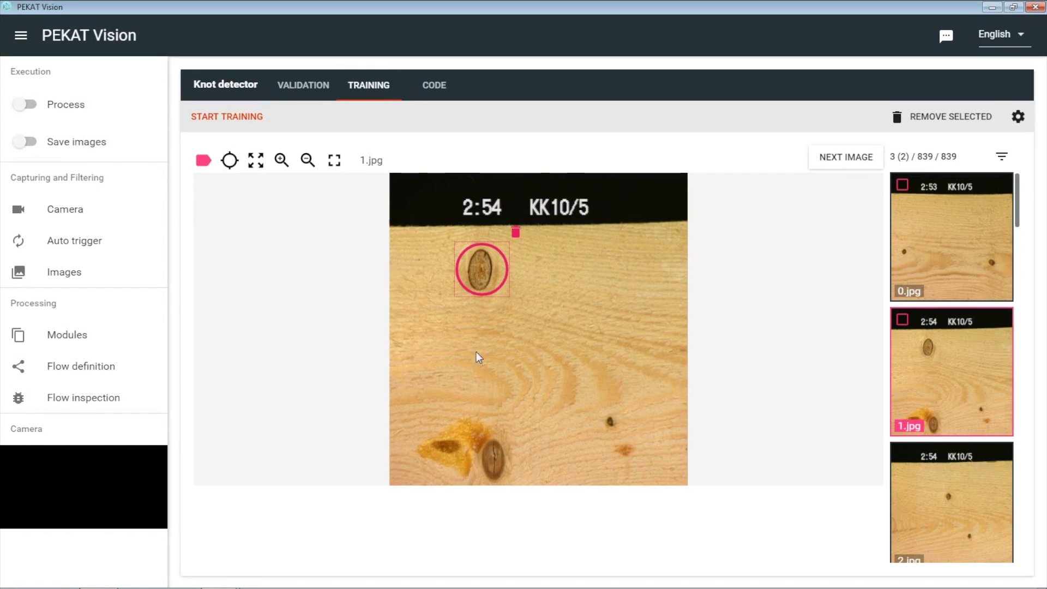
pyautogui.moveTo(505, 470); pyautogui.dragTo(517, 485)
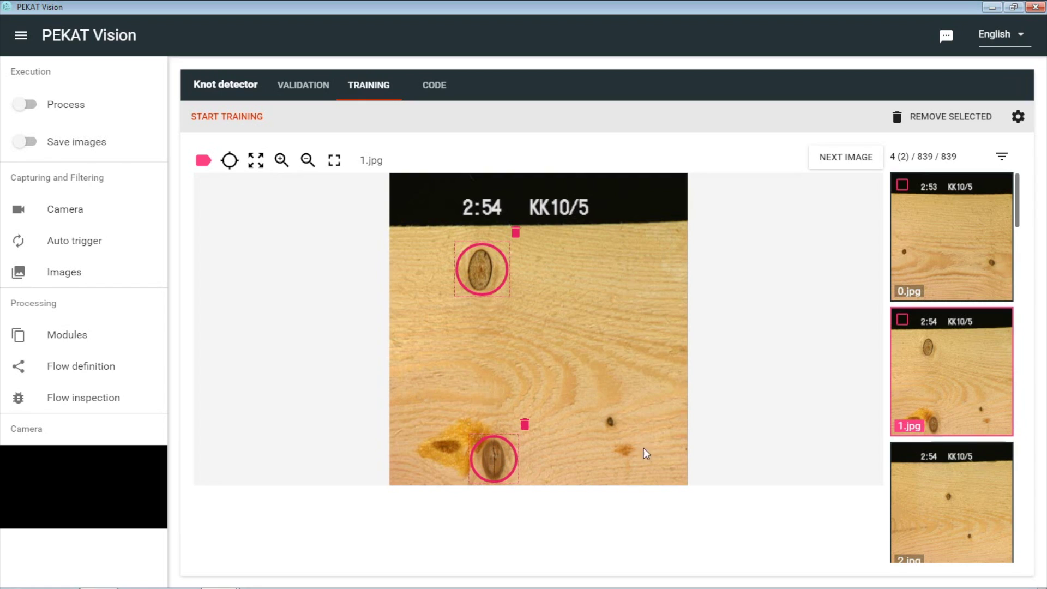
# - Circle the small knot left on 1.jpg and all knots on 2.jpg, 3.jpg and 4.jpg
pyautogui.moveTo(614, 418); pyautogui.dragTo(614, 418)
pyautogui.click(952, 502)
pyautogui.moveTo(542, 315); pyautogui.dragTo(542, 315)
pyautogui.moveTo(580, 397); pyautogui.dragTo(585, 405)
pyautogui.click(987, 409)
pyautogui.moveTo(579, 365); pyautogui.dragTo(580, 365)
pyautogui.moveTo(544, 434); pyautogui.dragTo(544, 434)
pyautogui.click(977, 460)
pyautogui.moveTo(471, 313); pyautogui.dragTo(526, 368)
pyautogui.moveTo(469, 438); pyautogui.dragTo(514, 484)
pyautogui.moveTo(620, 343); pyautogui.dragTo(635, 359)
pyautogui.moveTo(625, 453); pyautogui.dragTo(642, 472)
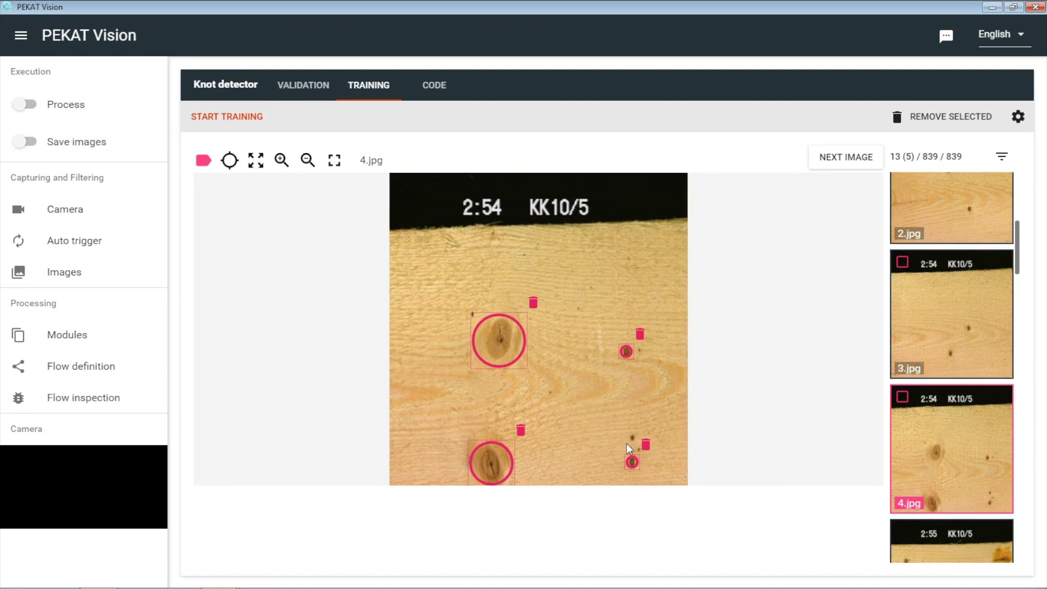
# - Circle knots on the following images up to 26.jpg, skipping boards without knots
pyautogui.click(952, 540)
pyautogui.moveTo(658, 367); pyautogui.dragTo(674, 383)
pyautogui.click(952, 540)
pyautogui.moveTo(459, 284); pyautogui.dragTo(501, 327)
pyautogui.click(952, 425)
pyautogui.moveTo(434, 349); pyautogui.dragTo(472, 387)
pyautogui.click(952, 540)
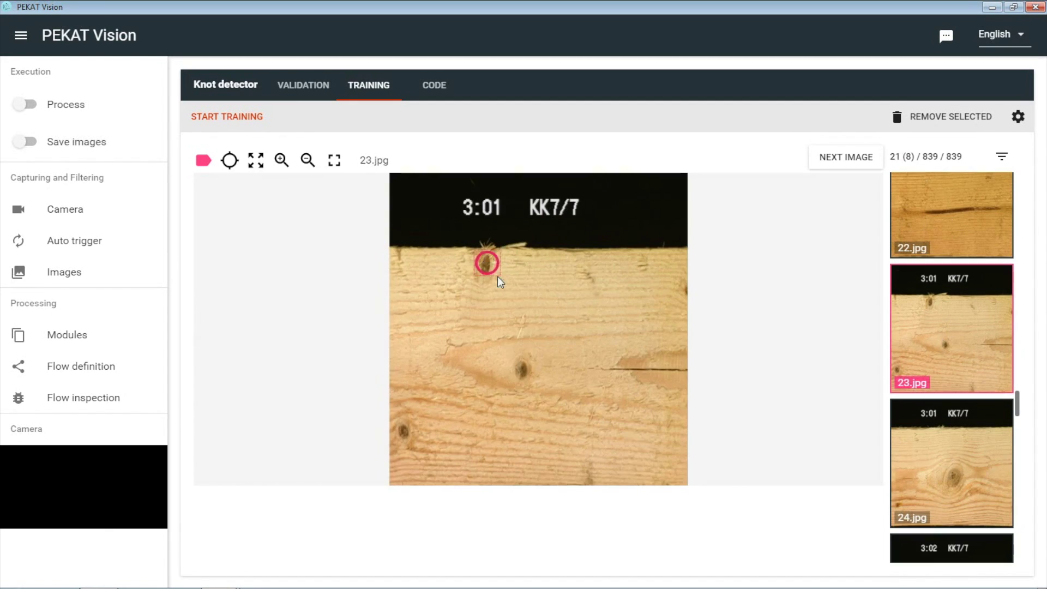
pyautogui.click(952, 540)
pyautogui.click(952, 540)
pyautogui.moveTo(585, 365); pyautogui.dragTo(602, 383)
pyautogui.click(952, 540)
pyautogui.click(952, 540)
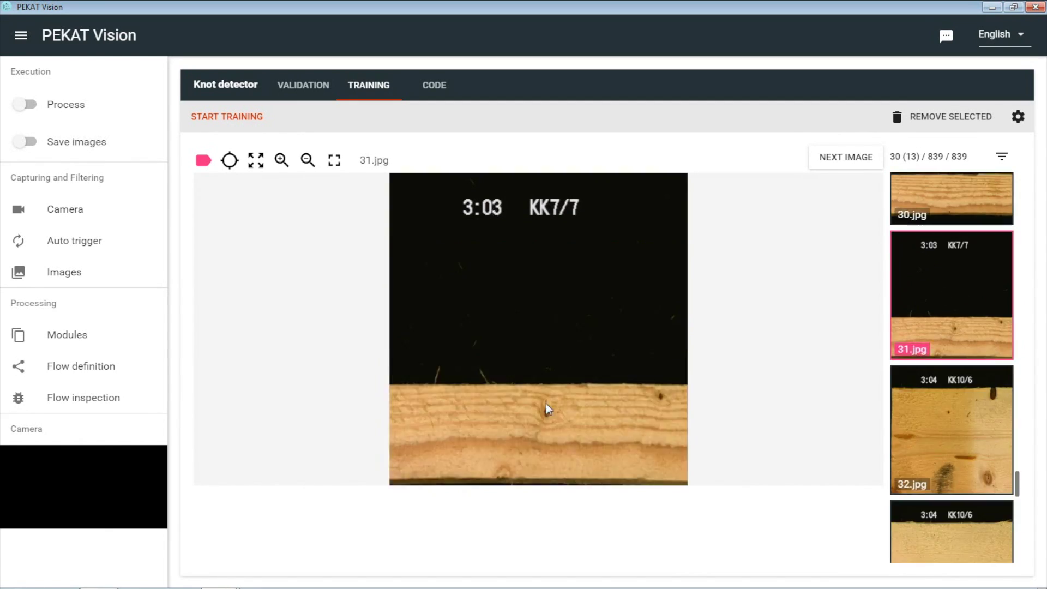
pyautogui.click(952, 540)
# - Circle one to three knots on each of the next boards before 53.jpg
pyautogui.moveTo(627, 221); pyautogui.dragTo(659, 252)
pyautogui.moveTo(609, 434); pyautogui.dragTo(644, 468)
pyautogui.click(952, 540)
pyautogui.moveTo(592, 400); pyautogui.dragTo(623, 432)
pyautogui.moveTo(441, 417); pyautogui.dragTo(471, 448)
pyautogui.click(952, 540)
pyautogui.click(952, 540)
pyautogui.moveTo(409, 282); pyautogui.dragTo(439, 312)
pyautogui.moveTo(564, 313); pyautogui.dragTo(593, 343)
pyautogui.click(952, 540)
pyautogui.click(952, 540)
pyautogui.moveTo(529, 362); pyautogui.dragTo(554, 388)
pyautogui.moveTo(666, 394); pyautogui.dragTo(686, 413)
pyautogui.moveTo(458, 414); pyautogui.dragTo(477, 432)
pyautogui.click(952, 540)
pyautogui.moveTo(594, 365); pyautogui.dragTo(613, 384)
pyautogui.moveTo(652, 368); pyautogui.dragTo(672, 388)
pyautogui.click(952, 540)
pyautogui.moveTo(417, 428); pyautogui.dragTo(439, 450)
pyautogui.click(952, 540)
# - Circle knots on images from 53.jpg through 85.jpg, reaching 44 annotated images
pyautogui.click(947, 403)
pyautogui.moveTo(614, 250); pyautogui.dragTo(658, 293)
pyautogui.moveTo(439, 242); pyautogui.dragTo(458, 264)
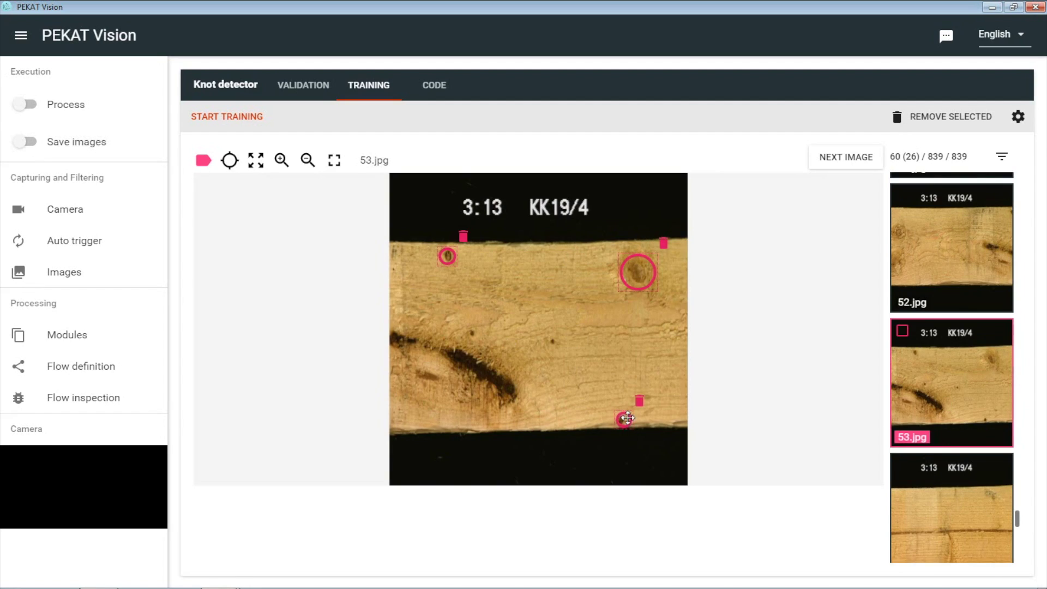
pyautogui.click(951, 540)
pyautogui.click(952, 540)
pyautogui.click(951, 540)
pyautogui.click(951, 540)
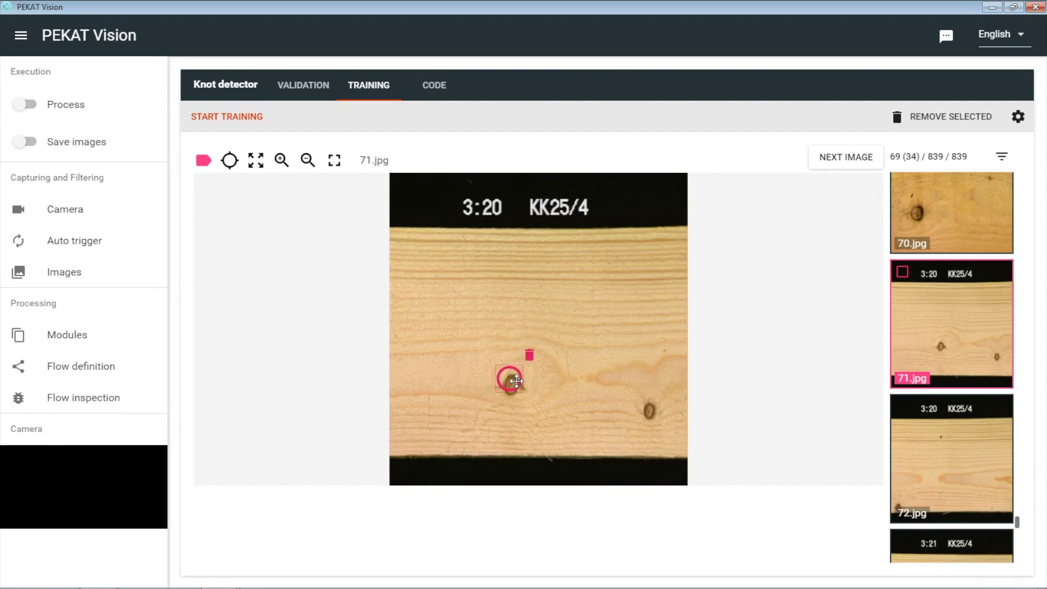
pyautogui.click(951, 540)
pyautogui.moveTo(592, 330); pyautogui.dragTo(619, 358)
pyautogui.click(952, 540)
pyautogui.moveTo(510, 249); pyautogui.dragTo(570, 308)
pyautogui.click(952, 540)
pyautogui.moveTo(381, 374); pyautogui.dragTo(439, 433)
pyautogui.moveTo(575, 332); pyautogui.dragTo(606, 362)
pyautogui.click(952, 540)
pyautogui.moveTo(554, 262); pyautogui.dragTo(605, 312)
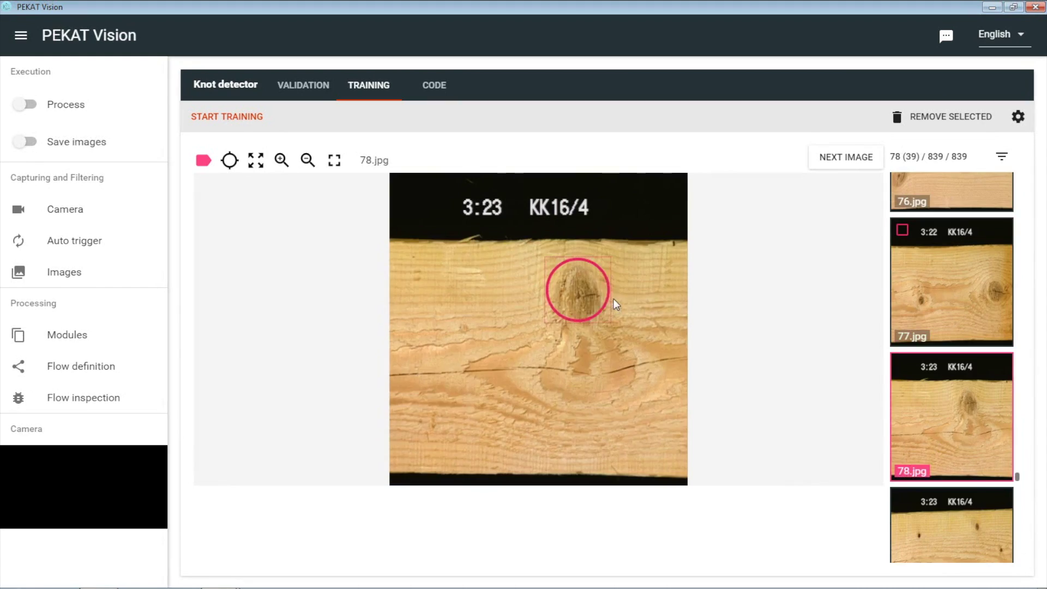
pyautogui.click(952, 540)
pyautogui.moveTo(589, 256); pyautogui.dragTo(617, 284)
pyautogui.moveTo(648, 312); pyautogui.dragTo(676, 337)
pyautogui.click(952, 540)
pyautogui.moveTo(595, 394); pyautogui.dragTo(660, 458)
pyautogui.click(952, 540)
pyautogui.moveTo(521, 425); pyautogui.dragTo(584, 486)
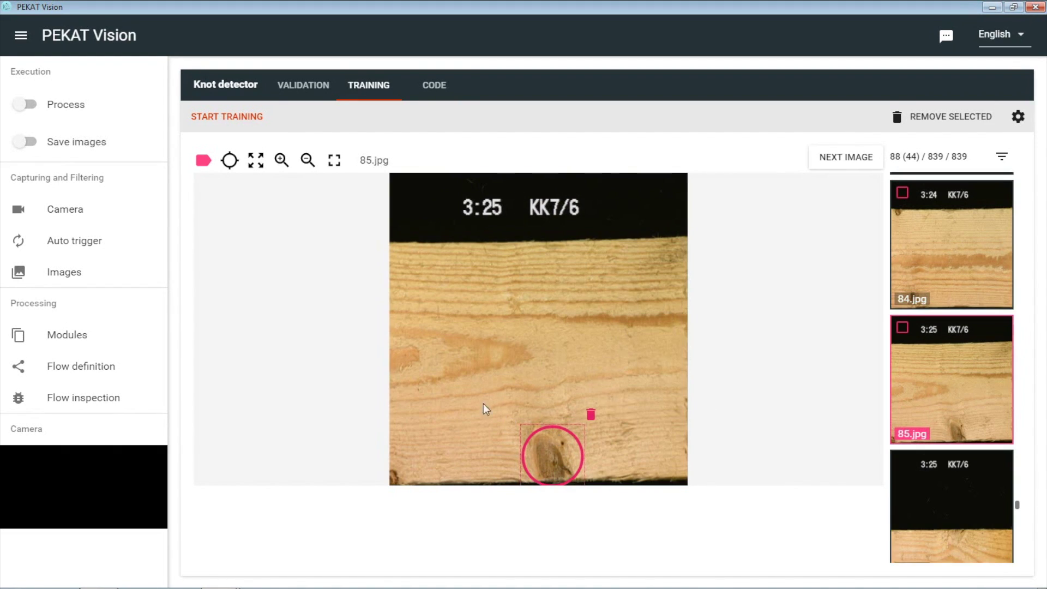
pyautogui.click(212, 127)
# - In the training settings, change rotation augmentation from 180 to 0 and keep the balance network type
pyautogui.click(213, 127)
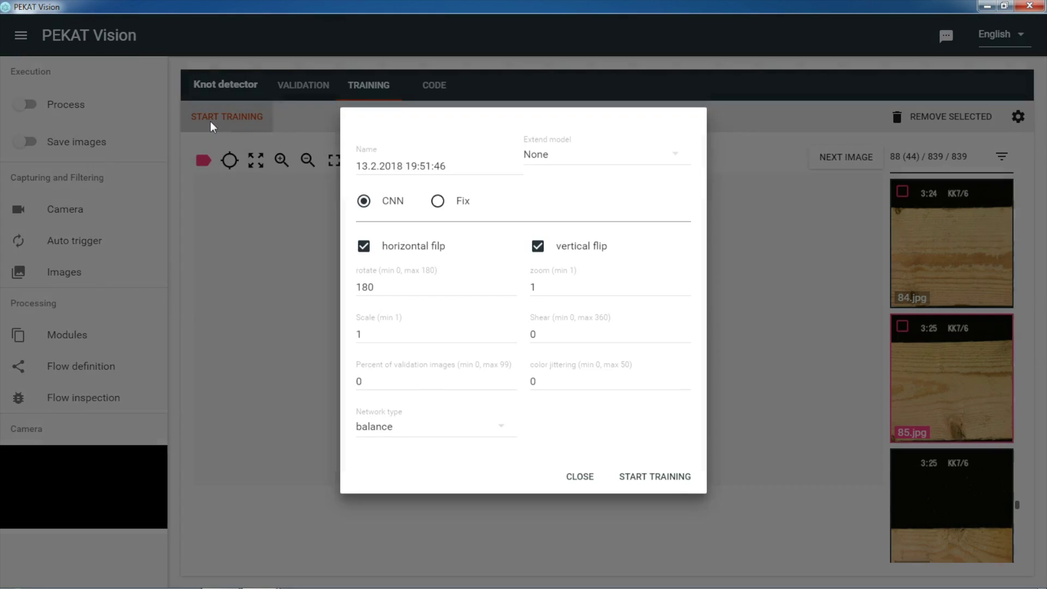
pyautogui.click(363, 288)
pyautogui.moveTo(374, 288); pyautogui.dragTo(344, 288)
pyautogui.write('0')
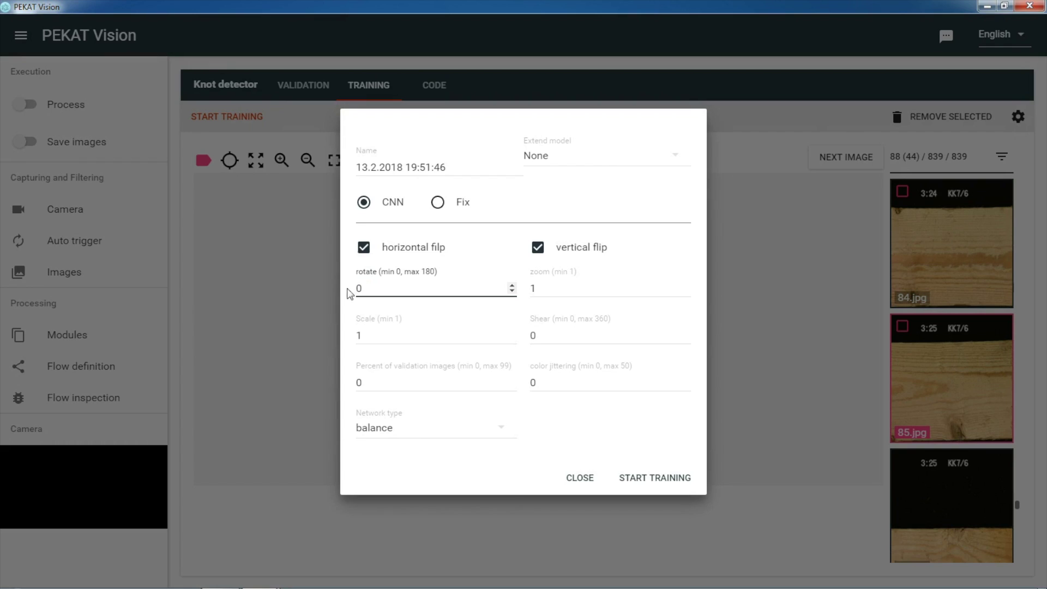
pyautogui.click(411, 429)
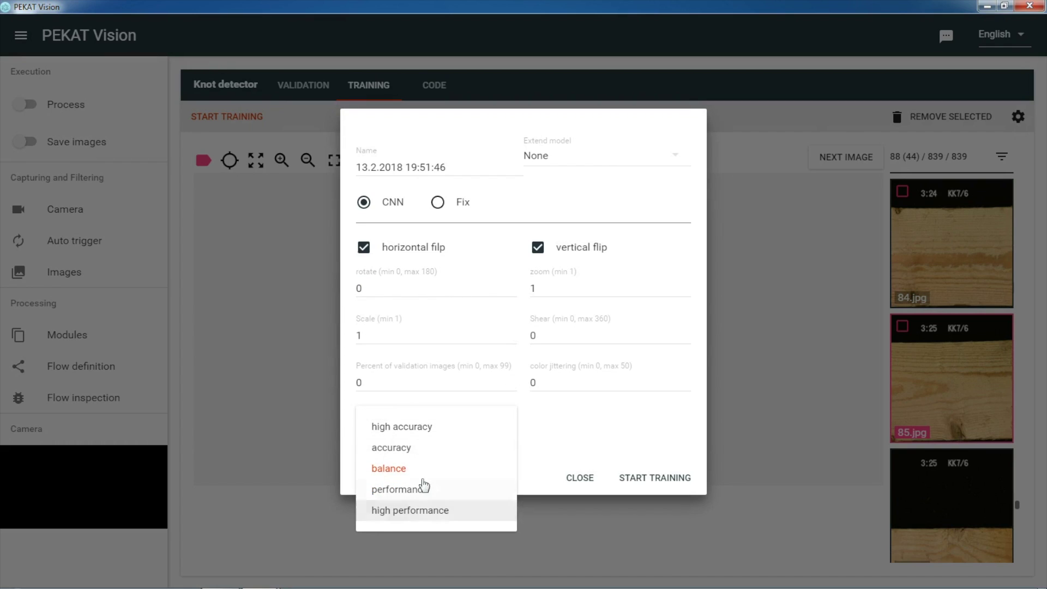
pyautogui.click(662, 471)
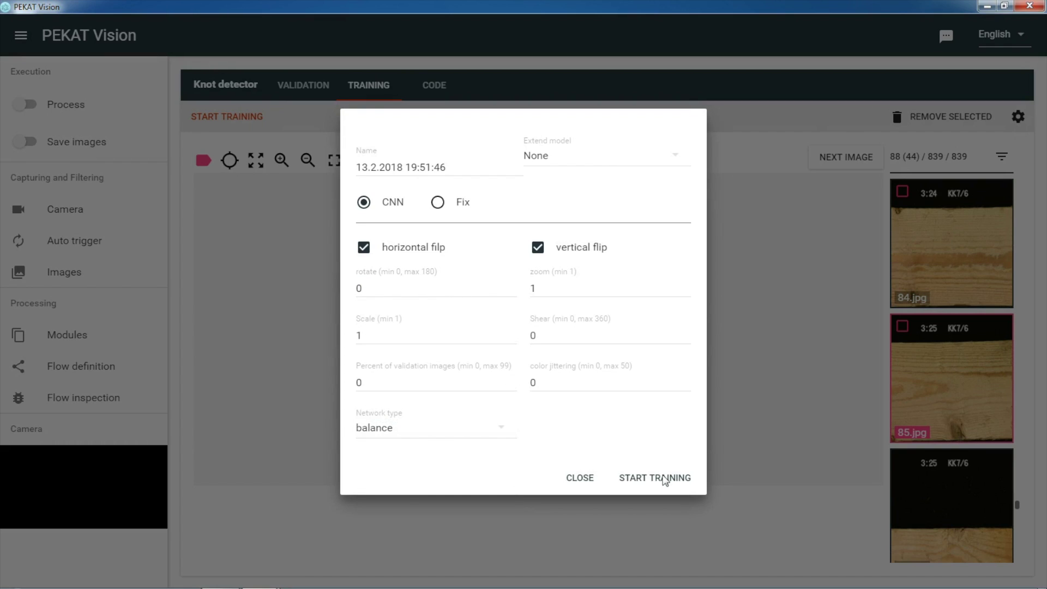
# - Train the knot detector for nearly 15 minutes until the loss flattens, then finish training
pyautogui.click(665, 479)
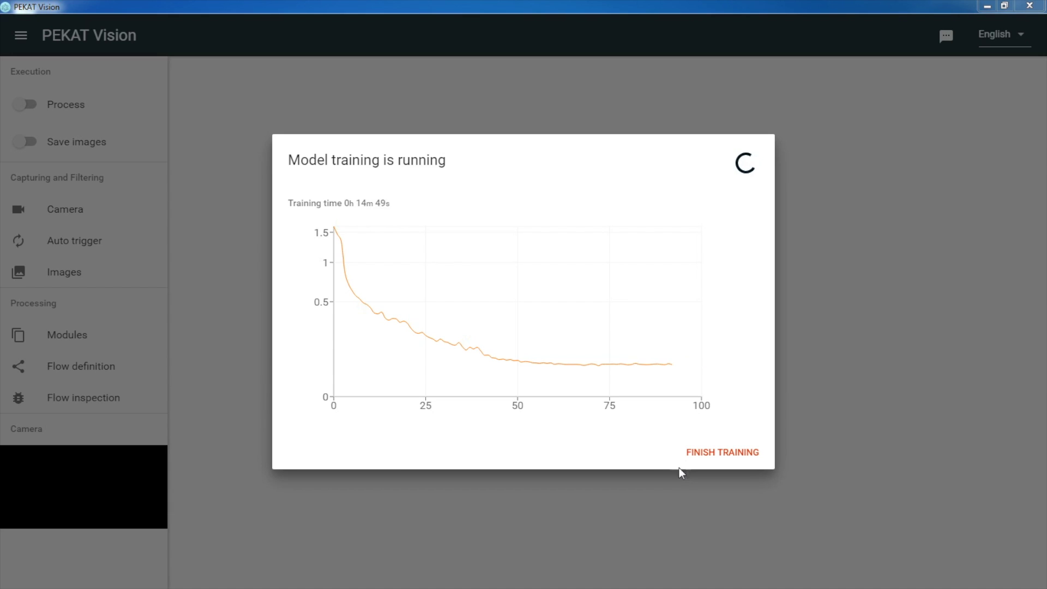
pyautogui.click(707, 453)
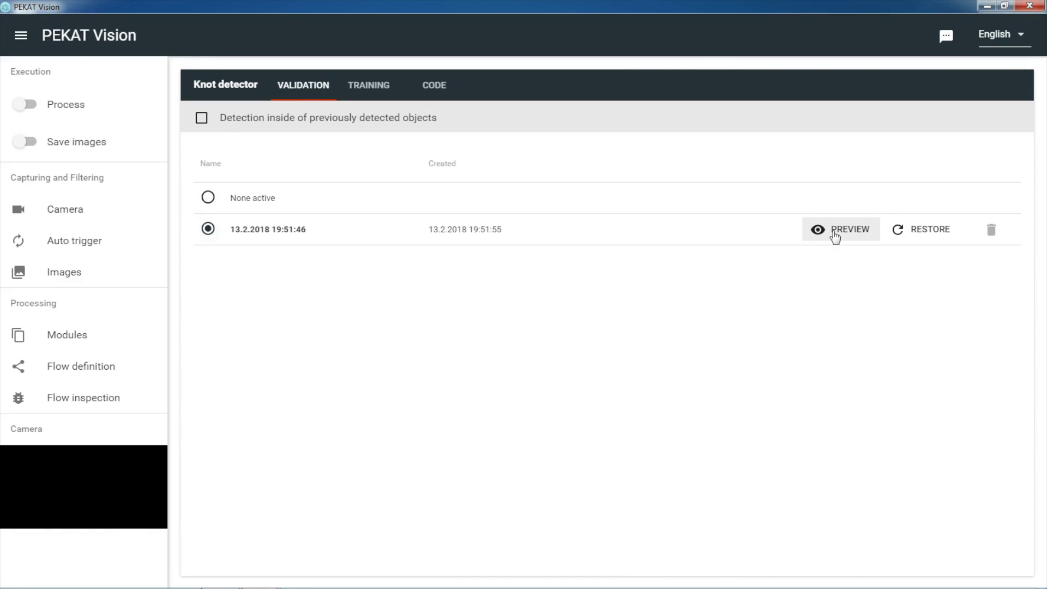
# - Preview the trained model on Not annotated images only, sorted by name Z - A
pyautogui.click(834, 231)
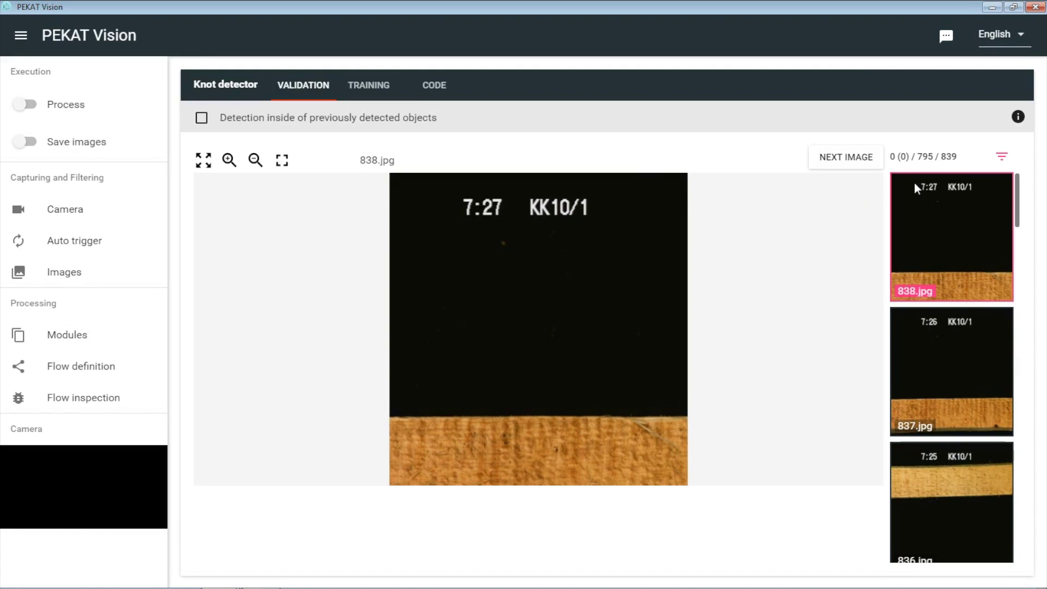
pyautogui.click(1004, 163)
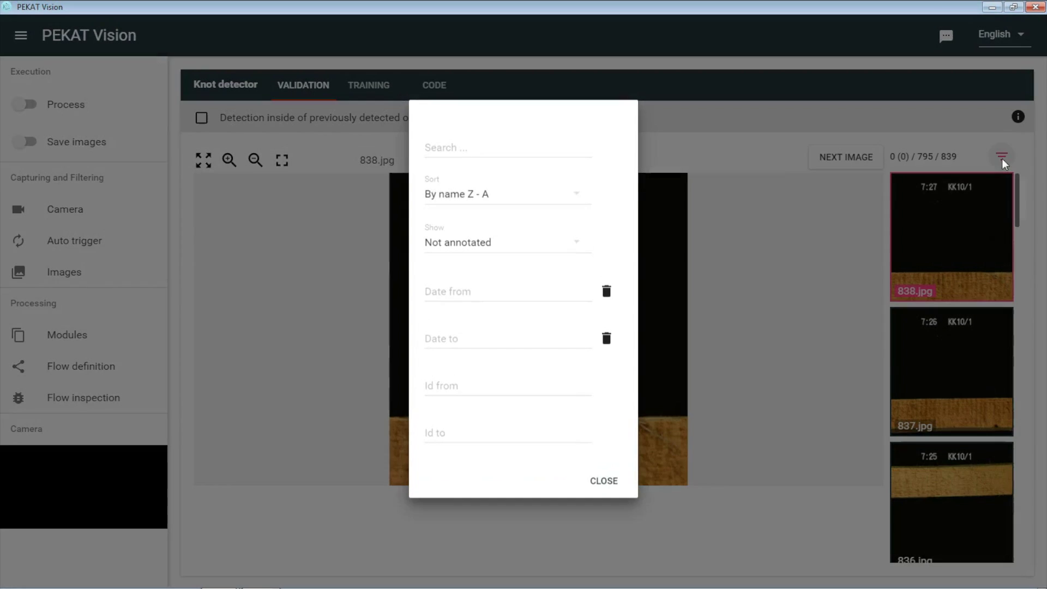
pyautogui.click(580, 246)
pyautogui.click(535, 297)
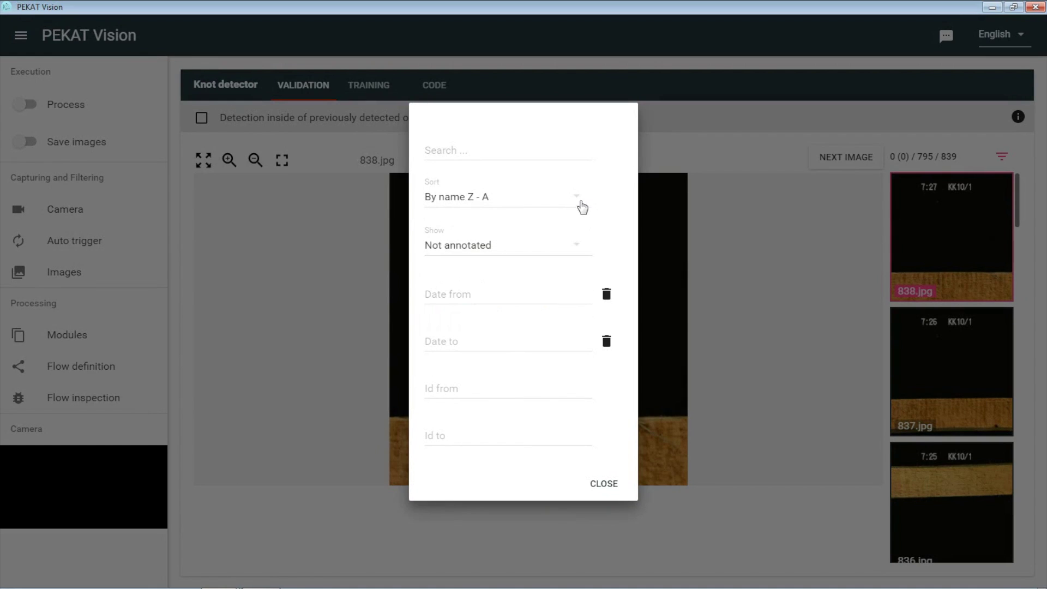
pyautogui.click(582, 206)
pyautogui.click(518, 257)
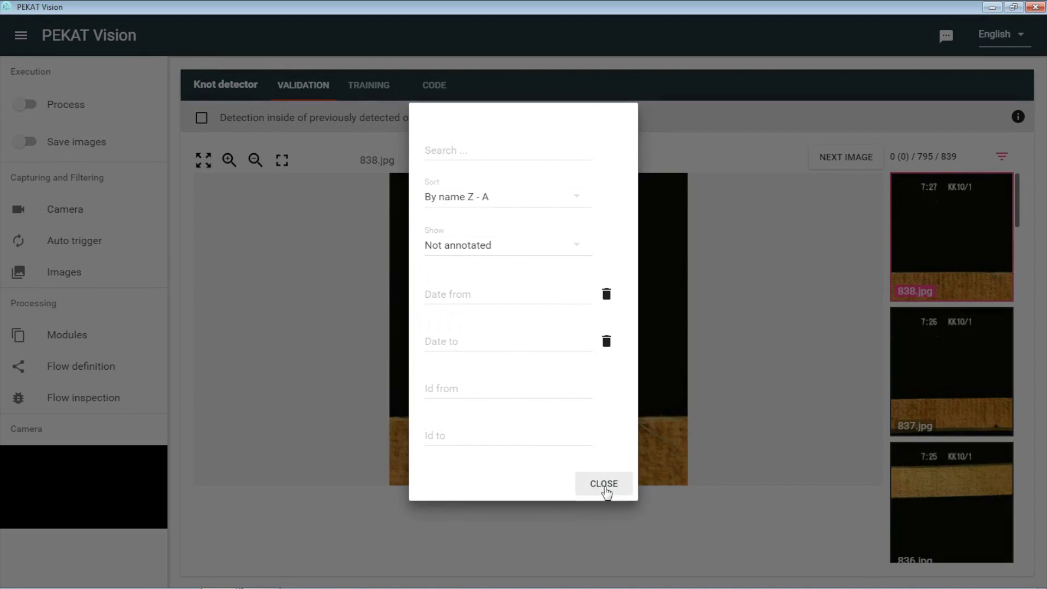
pyautogui.click(603, 485)
# - Review the knot detector's boxes on validation images 833.jpg down through 824.jpg
pyautogui.scroll(-5, 967, 364)
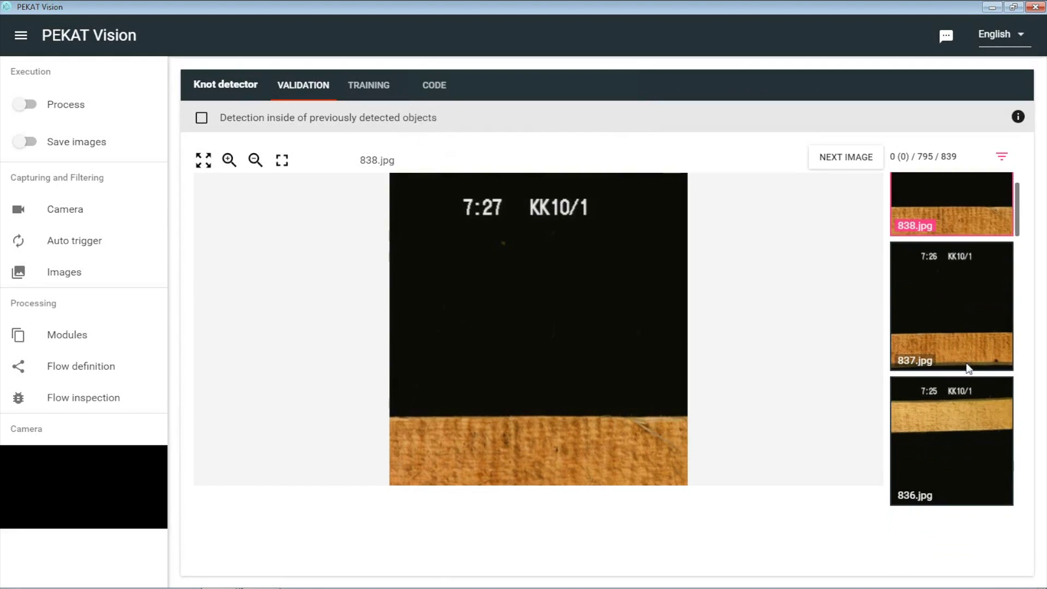
pyautogui.scroll(-3, 967, 362)
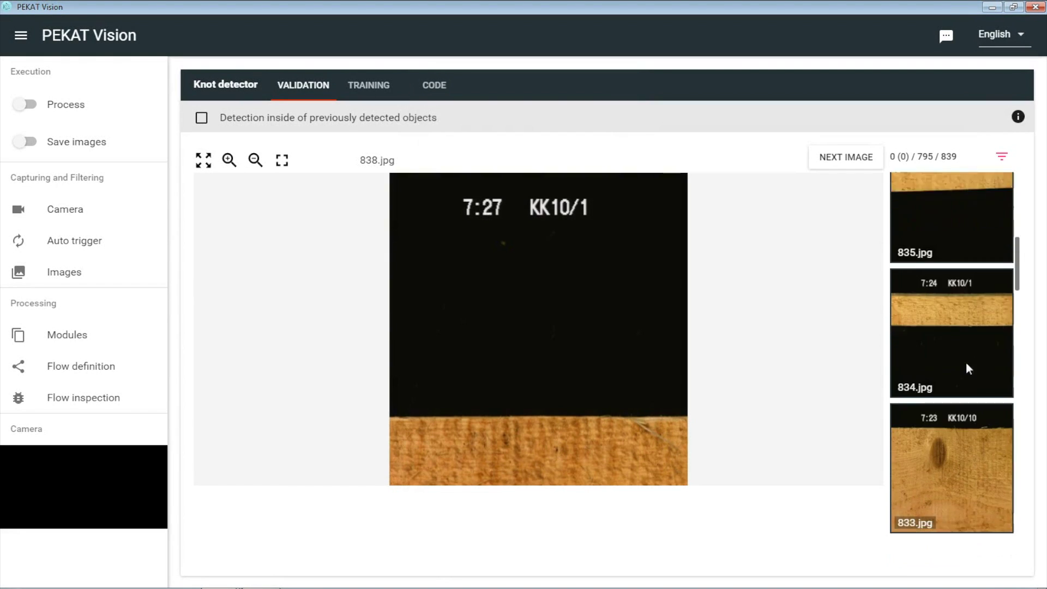
pyautogui.click(967, 363)
pyautogui.scroll(-2, 966, 362)
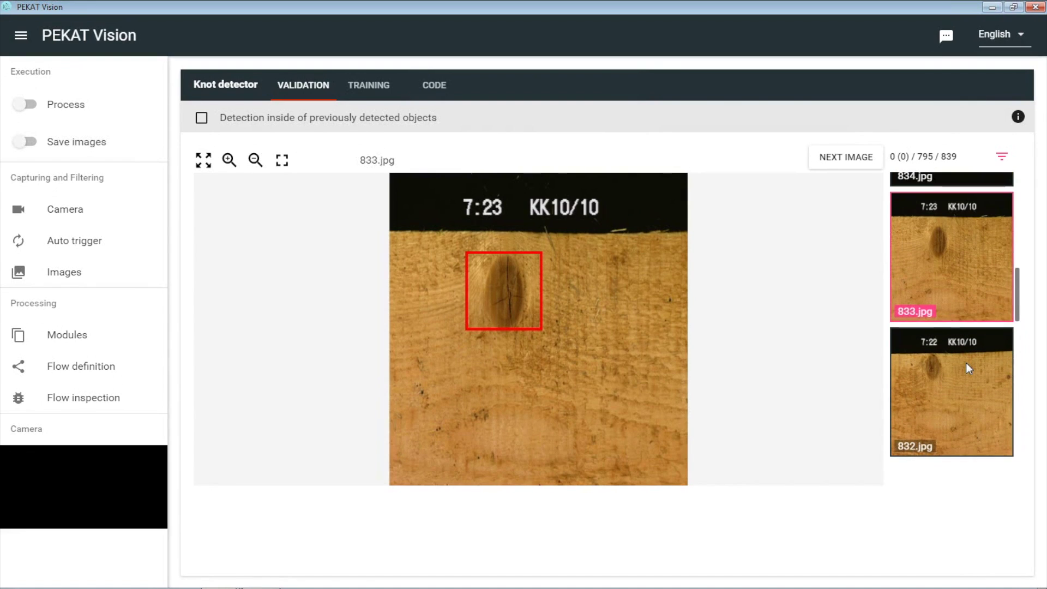
pyautogui.click(967, 362)
pyautogui.scroll(-1, 967, 369)
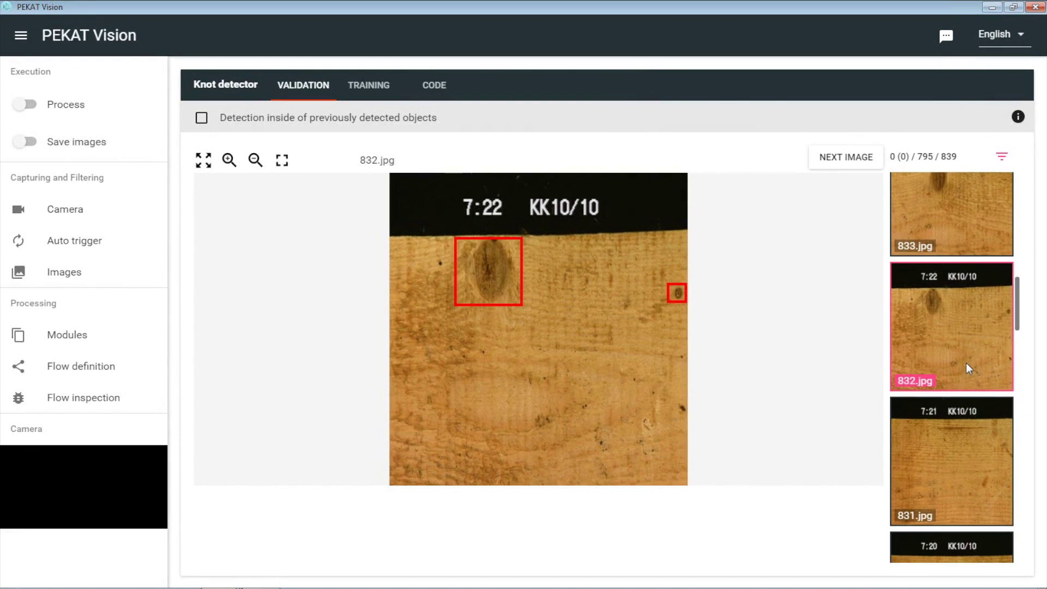
pyautogui.scroll(-2, 967, 367)
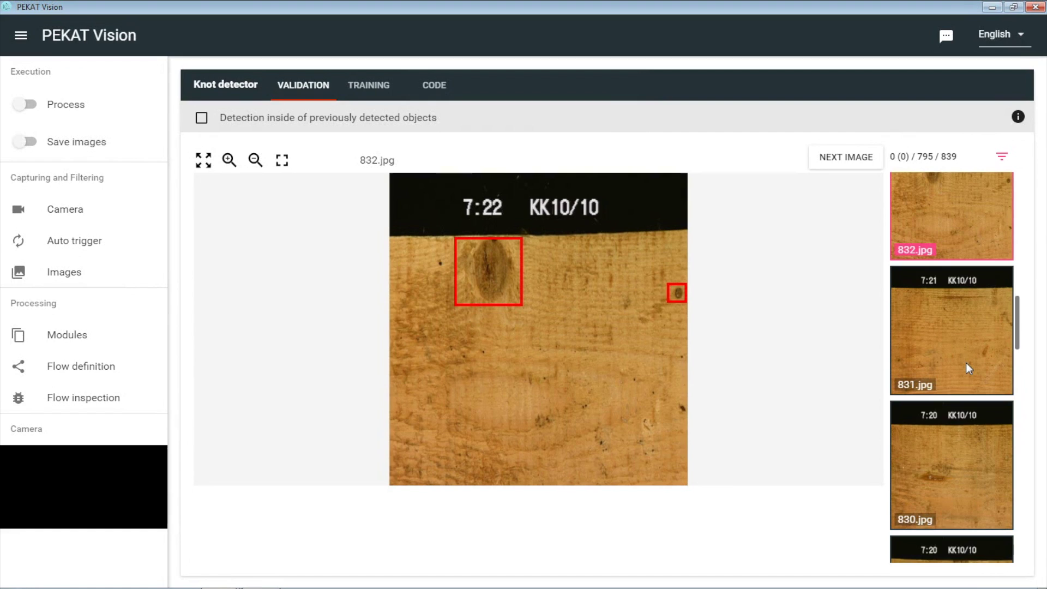
pyautogui.click(967, 363)
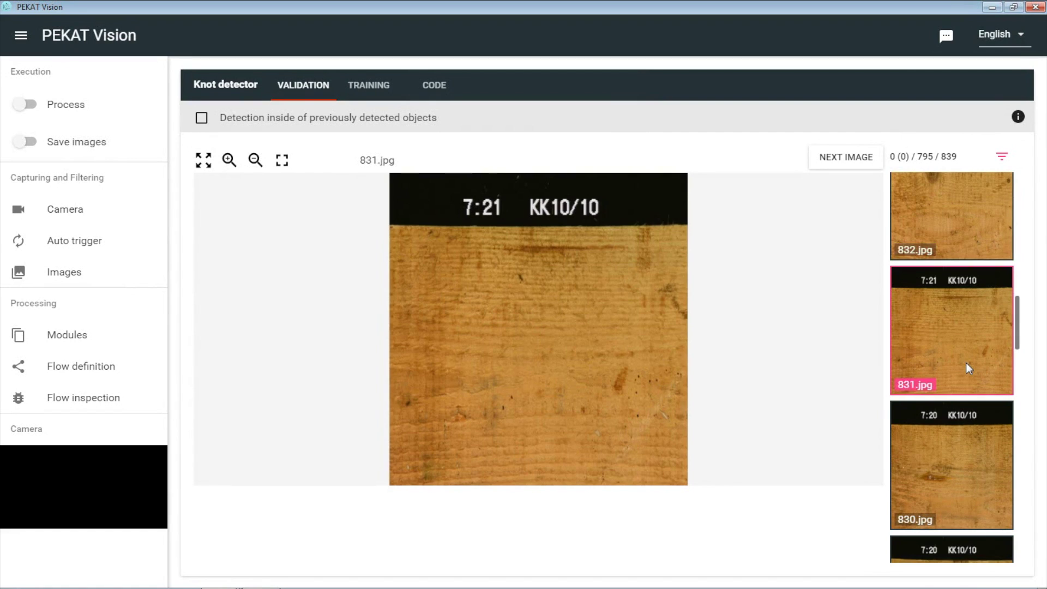
pyautogui.scroll(-2, 966, 363)
pyautogui.click(967, 364)
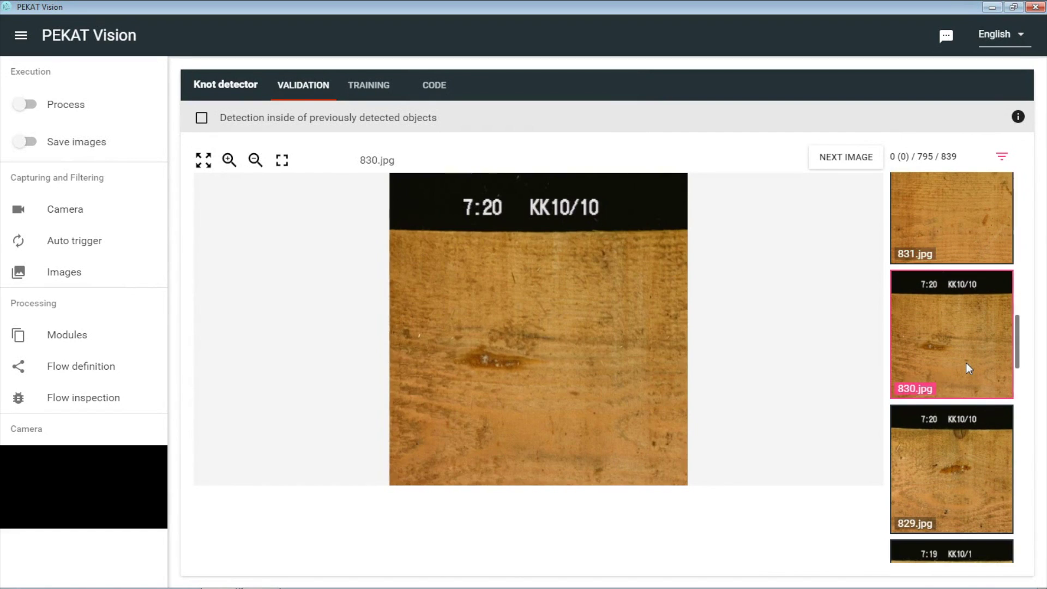
pyautogui.scroll(-2, 967, 363)
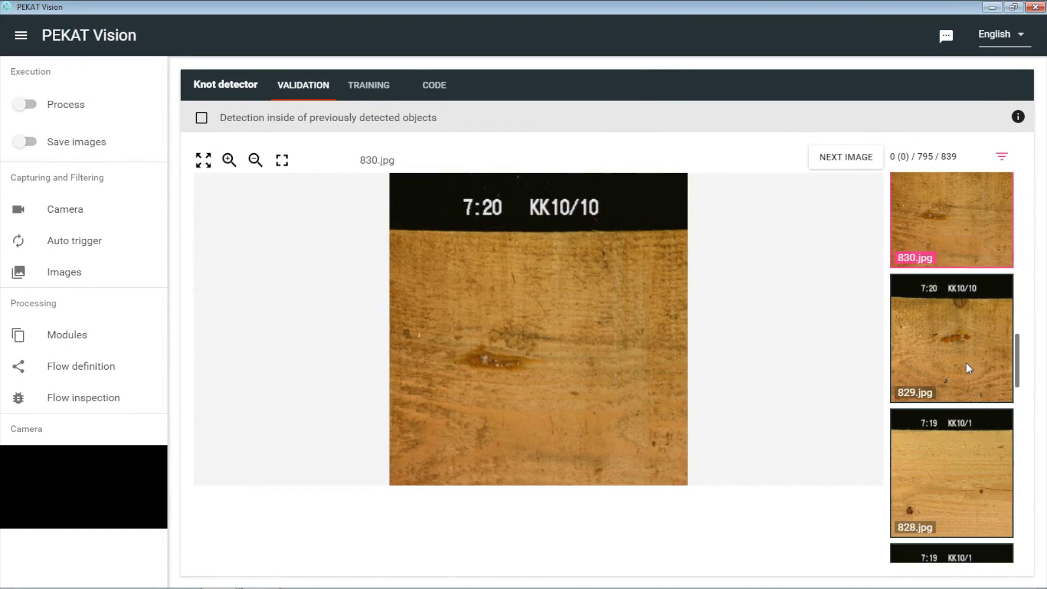
pyautogui.click(967, 362)
pyautogui.scroll(-2, 967, 362)
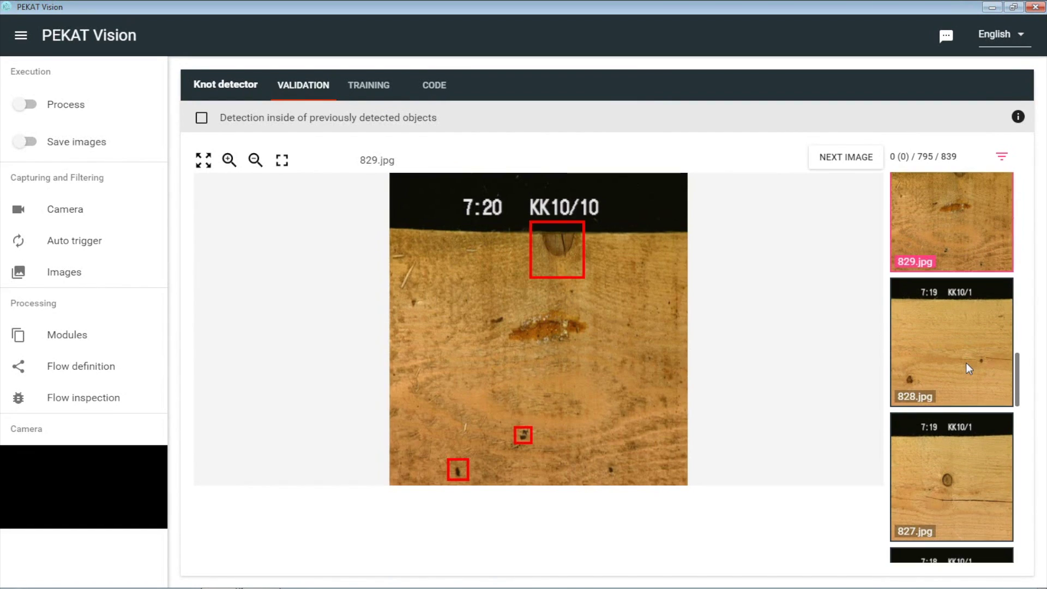
pyautogui.click(966, 362)
pyautogui.scroll(-2, 966, 363)
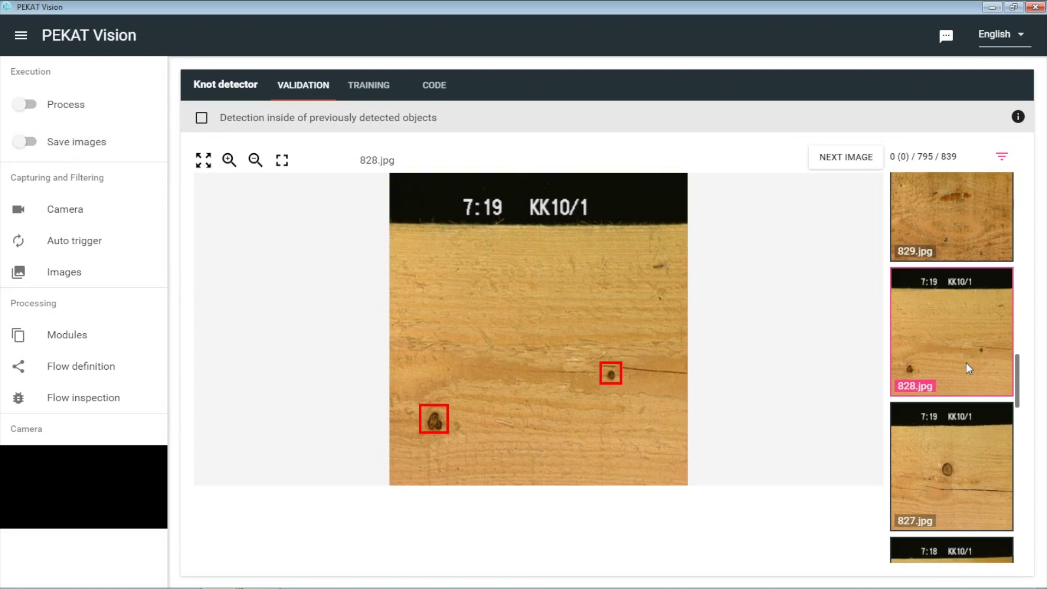
pyautogui.click(966, 362)
pyautogui.scroll(-2, 966, 363)
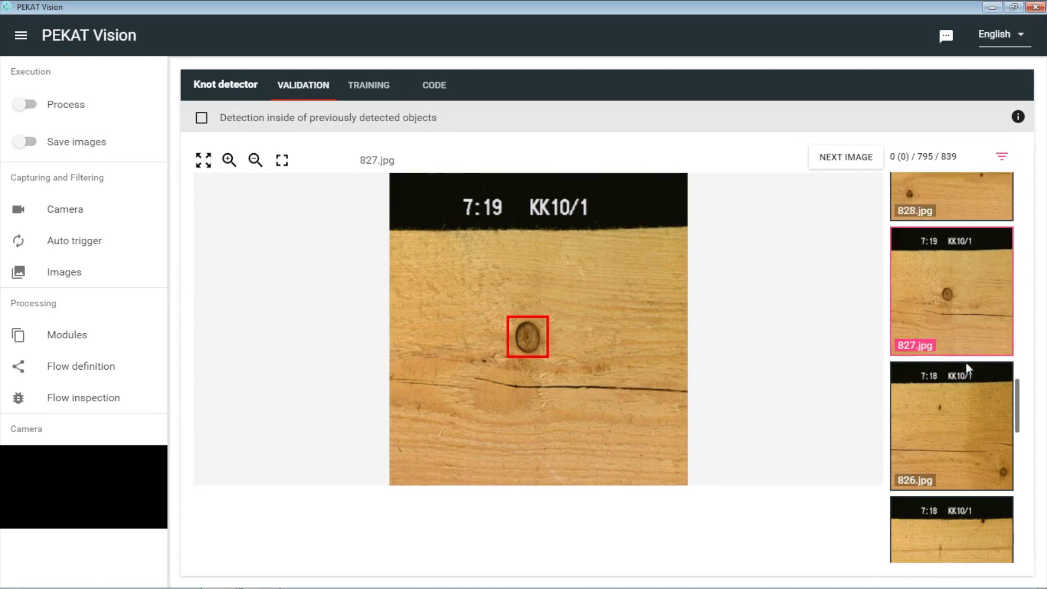
pyautogui.click(967, 362)
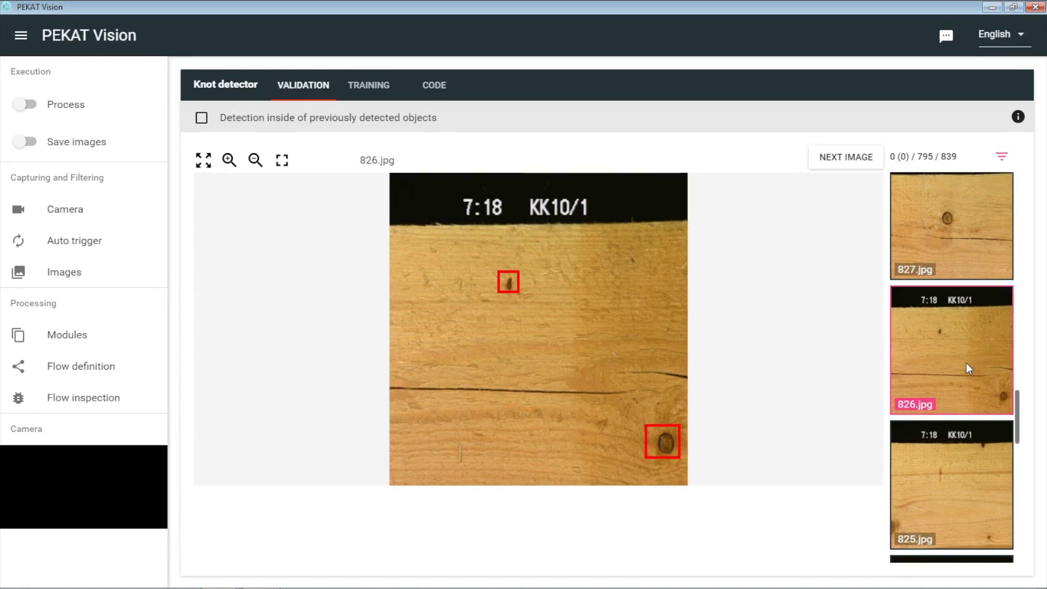
pyautogui.scroll(-4, 966, 363)
pyautogui.click(967, 362)
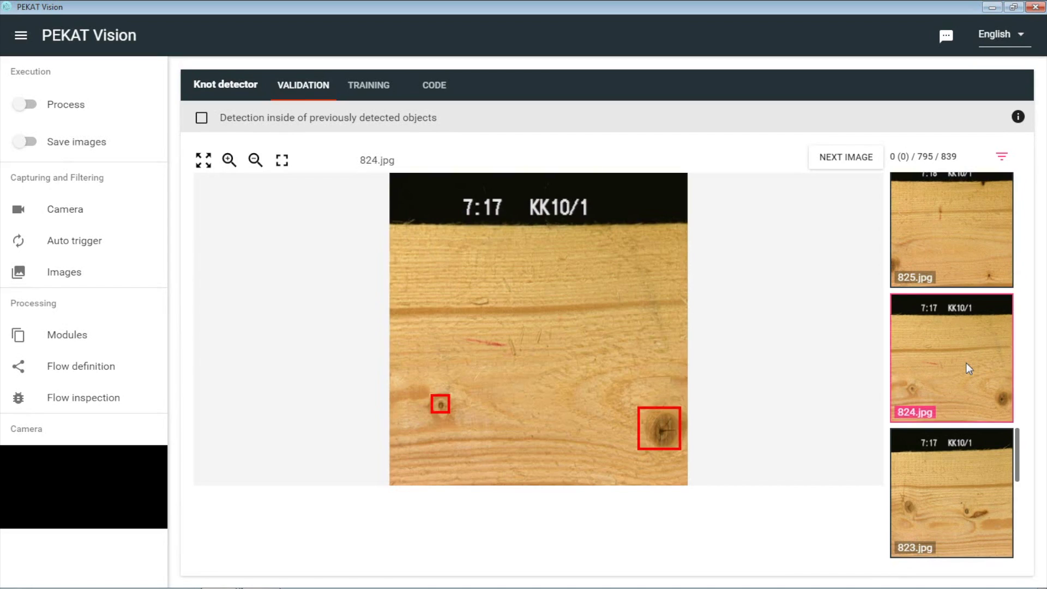
pyautogui.scroll(-1, 967, 363)
pyautogui.scroll(-1, 966, 362)
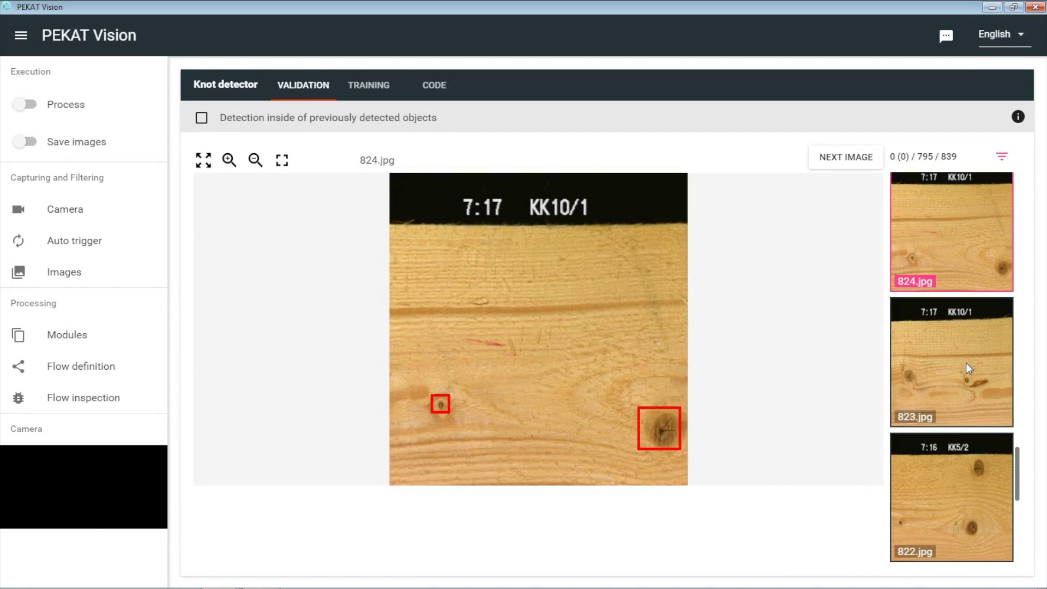
# - Inspect detections on 823, 822, 819 and 816.jpg, then go to the Modules overview
pyautogui.click(966, 362)
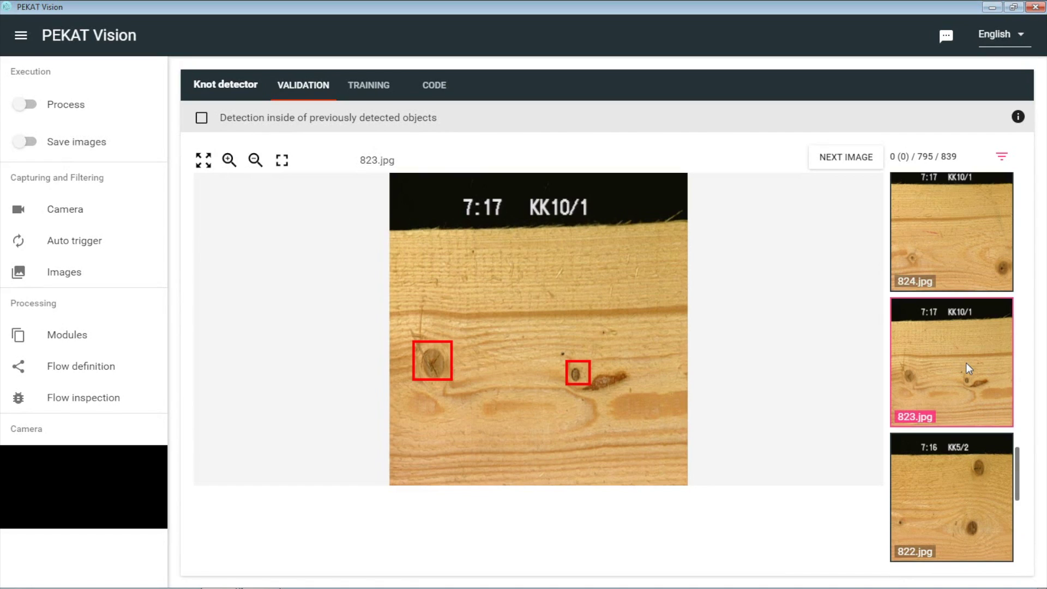
pyautogui.scroll(-2, 967, 362)
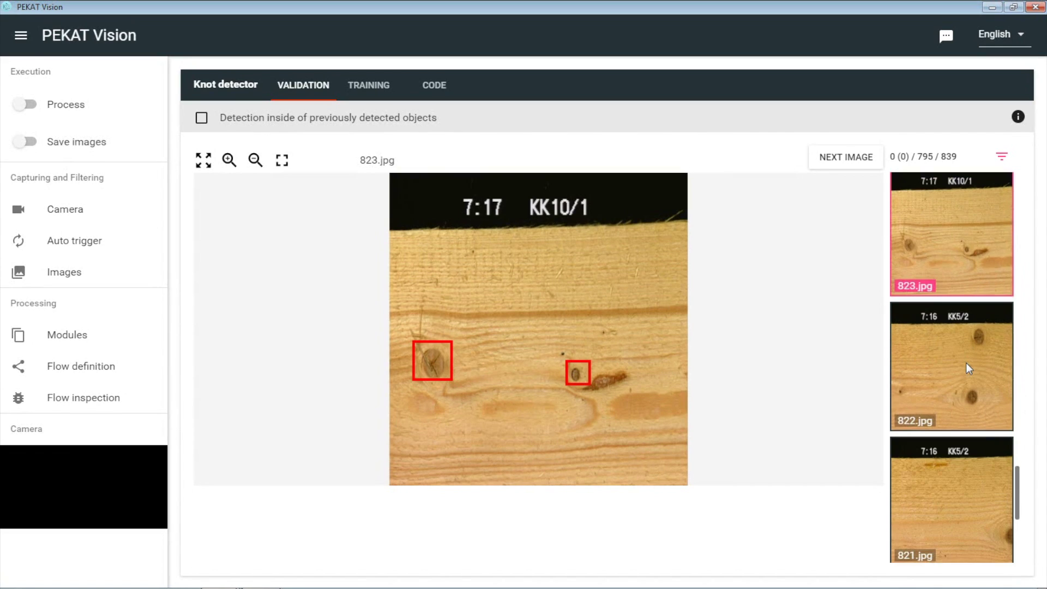
pyautogui.click(967, 369)
pyautogui.scroll(-5, 967, 362)
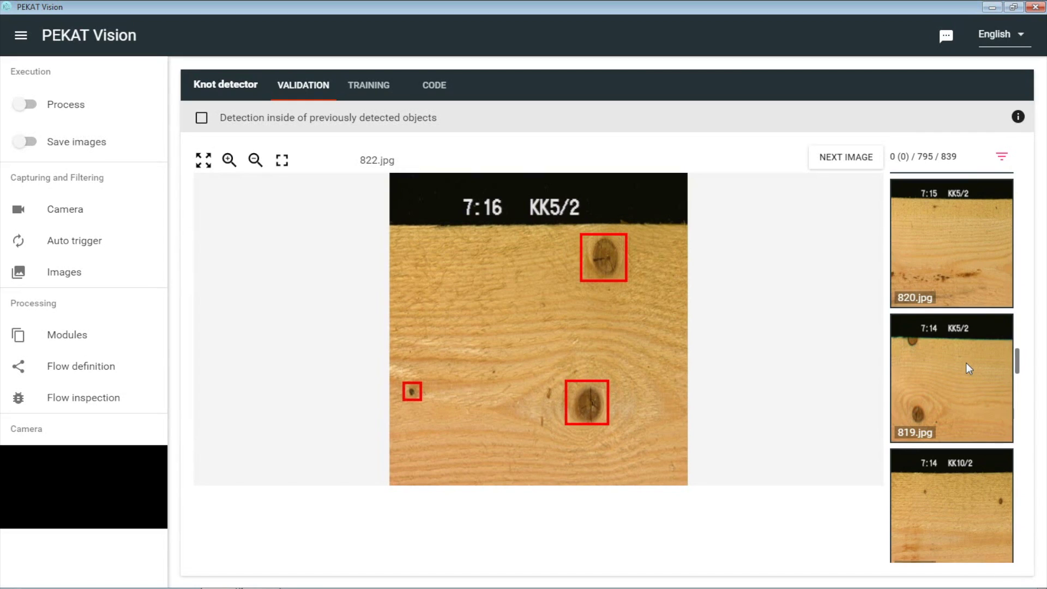
pyautogui.click(967, 369)
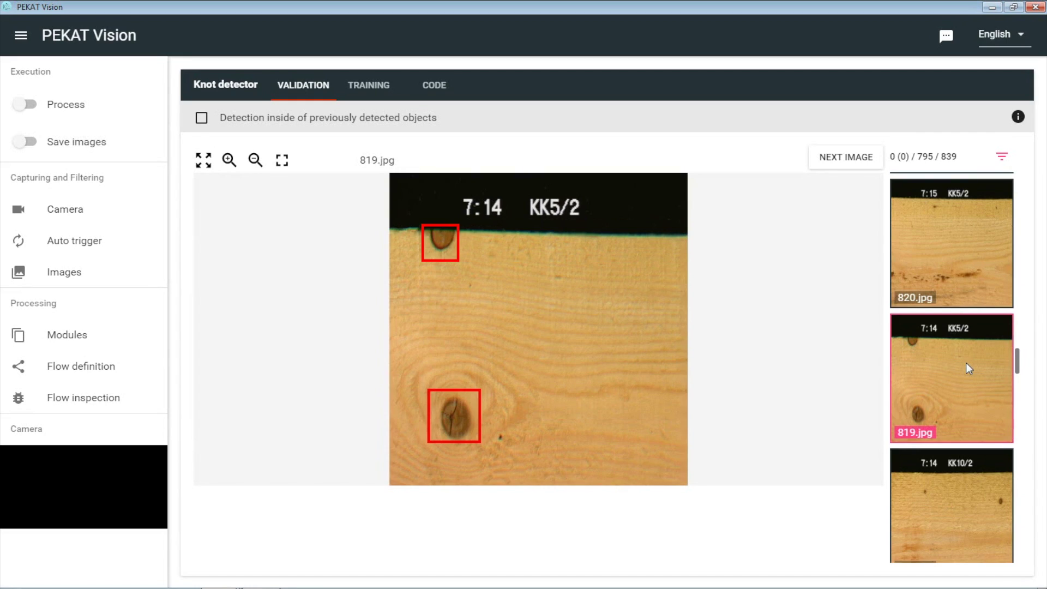
pyautogui.scroll(-3, 966, 364)
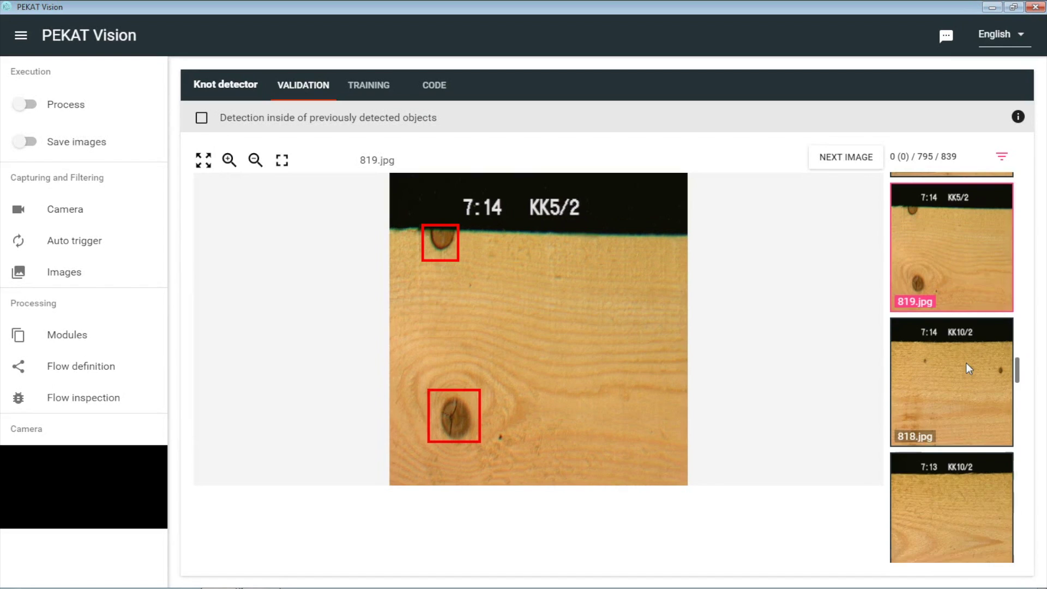
pyautogui.scroll(-5, 967, 364)
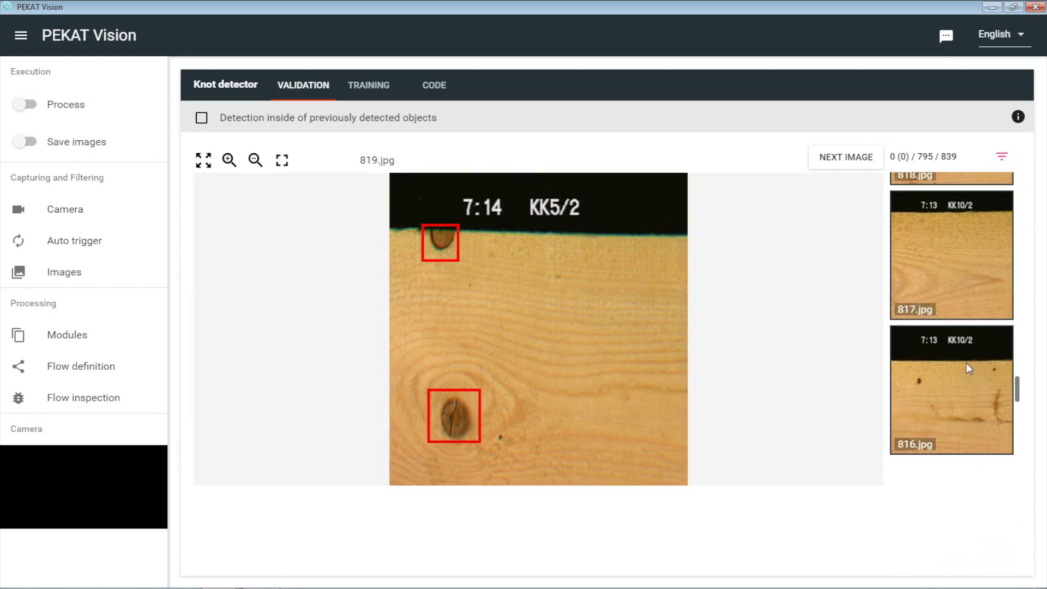
pyautogui.click(966, 362)
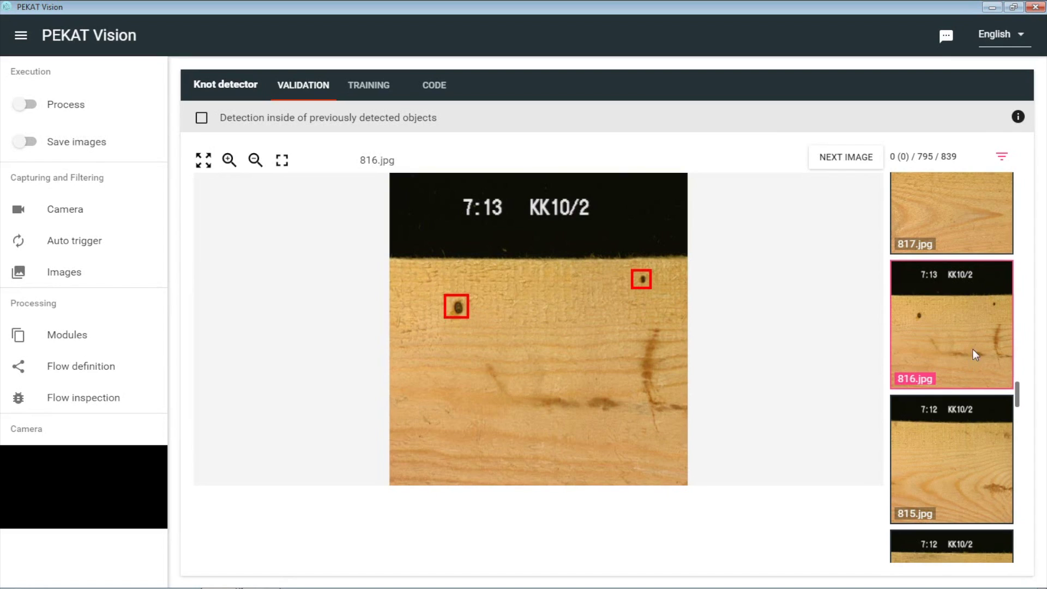
pyautogui.click(83, 342)
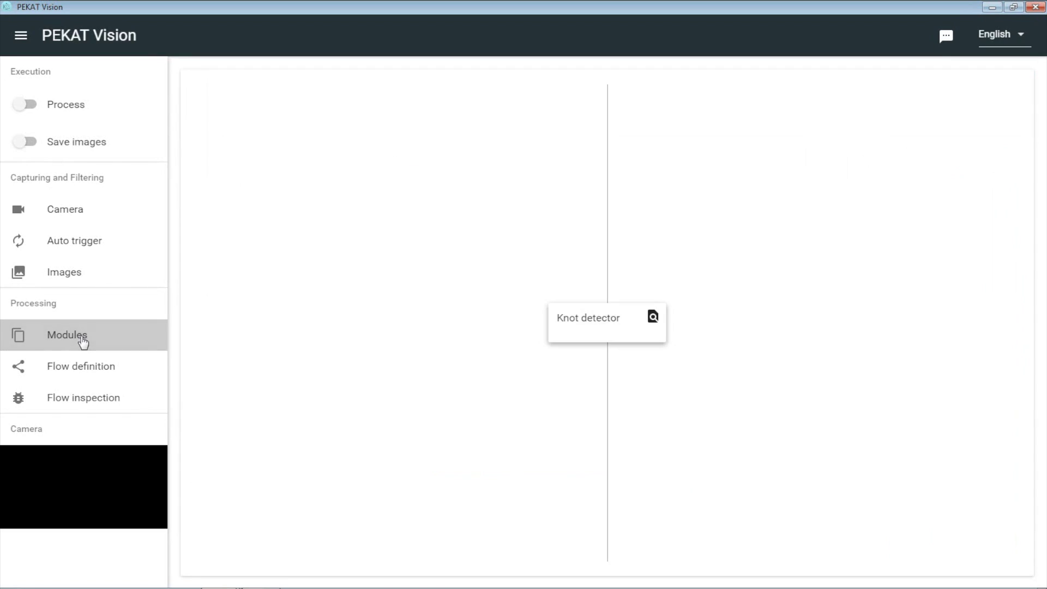
# - Add a Classifier step named 'Knot classifier' after Knot detector, save the flow, and open it from Modules
pyautogui.click(88, 365)
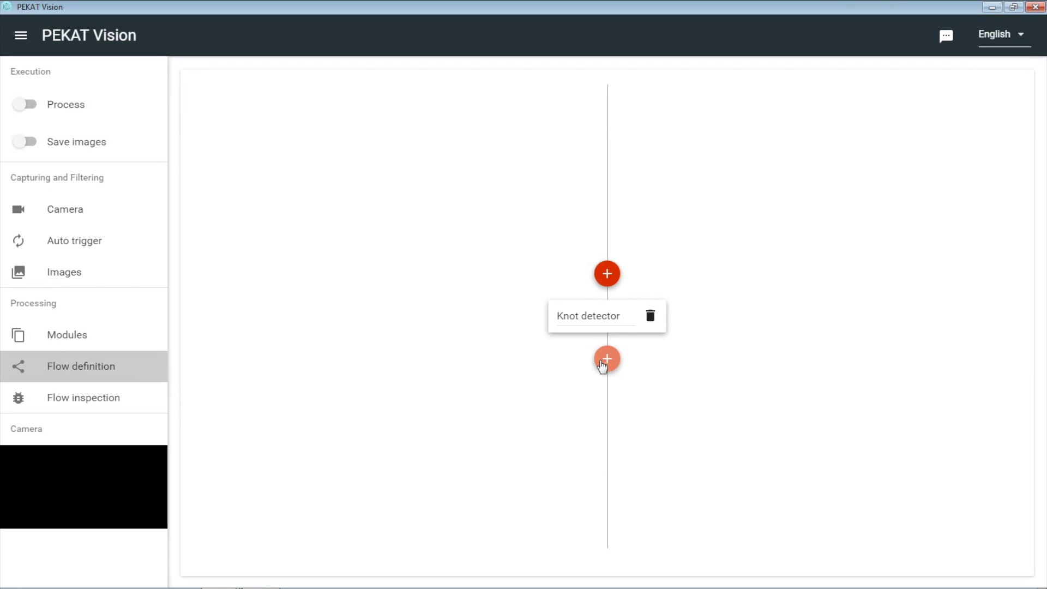
pyautogui.click(606, 361)
pyautogui.click(626, 457)
pyautogui.click(566, 360)
pyautogui.write('Knot classifier')
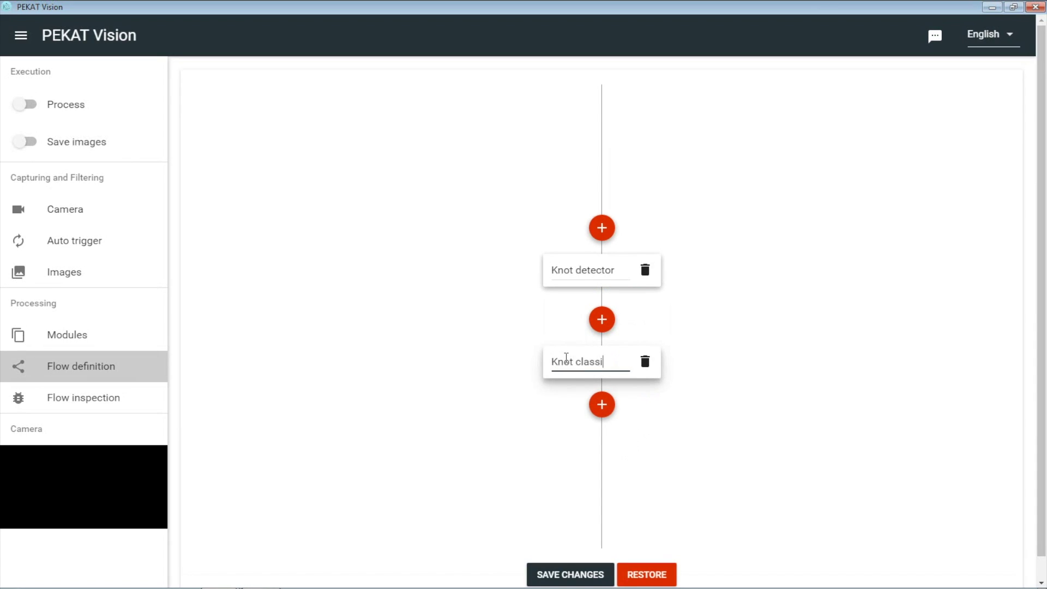
pyautogui.click(558, 571)
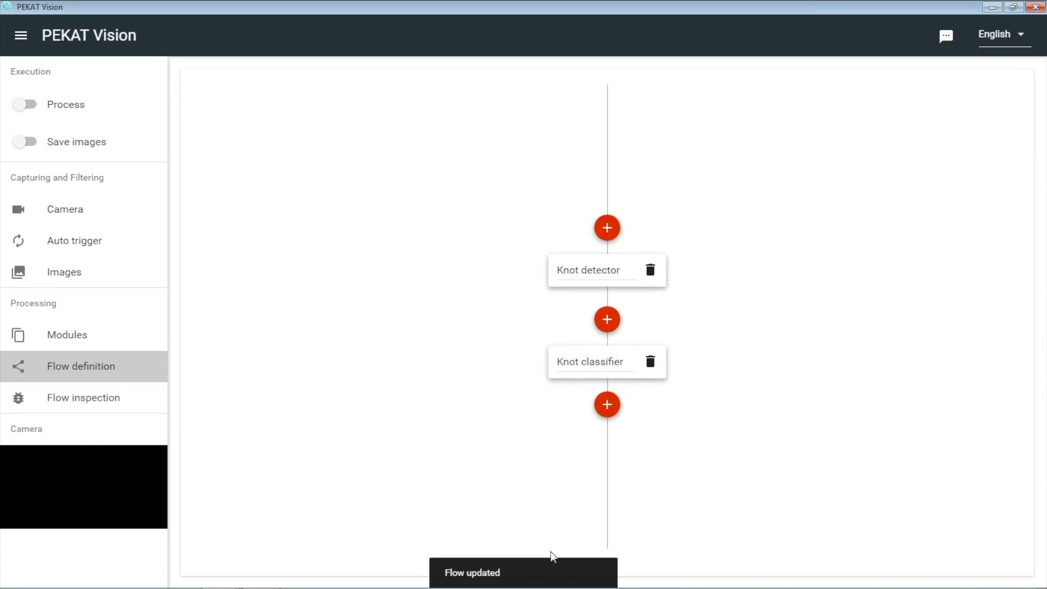
pyautogui.click(82, 341)
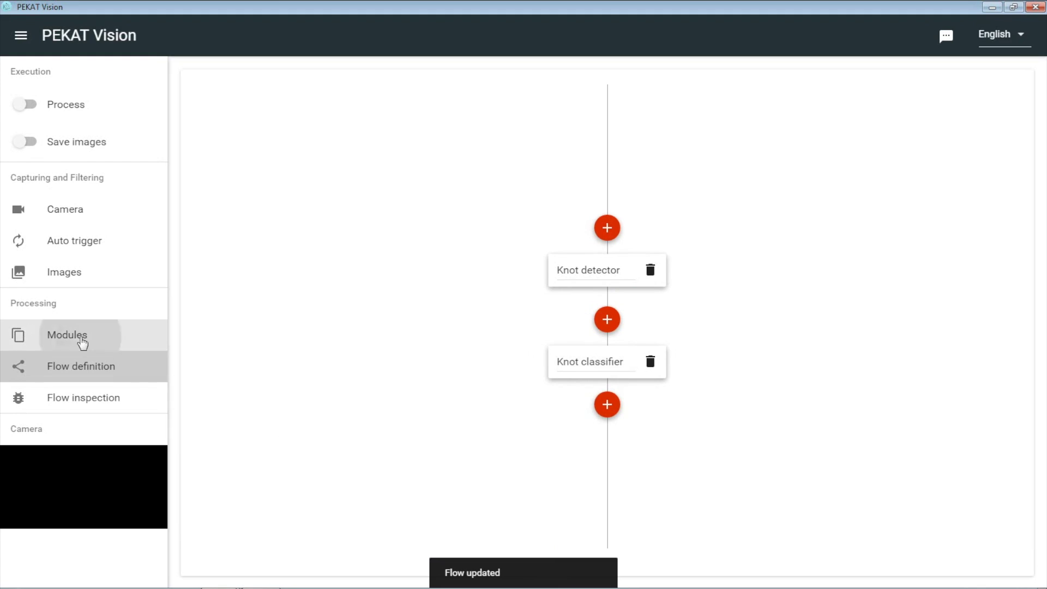
pyautogui.click(575, 362)
# - In Knot classifier training on 1.jpg, create and save the classes Encased and Intergrown
pyautogui.click(423, 87)
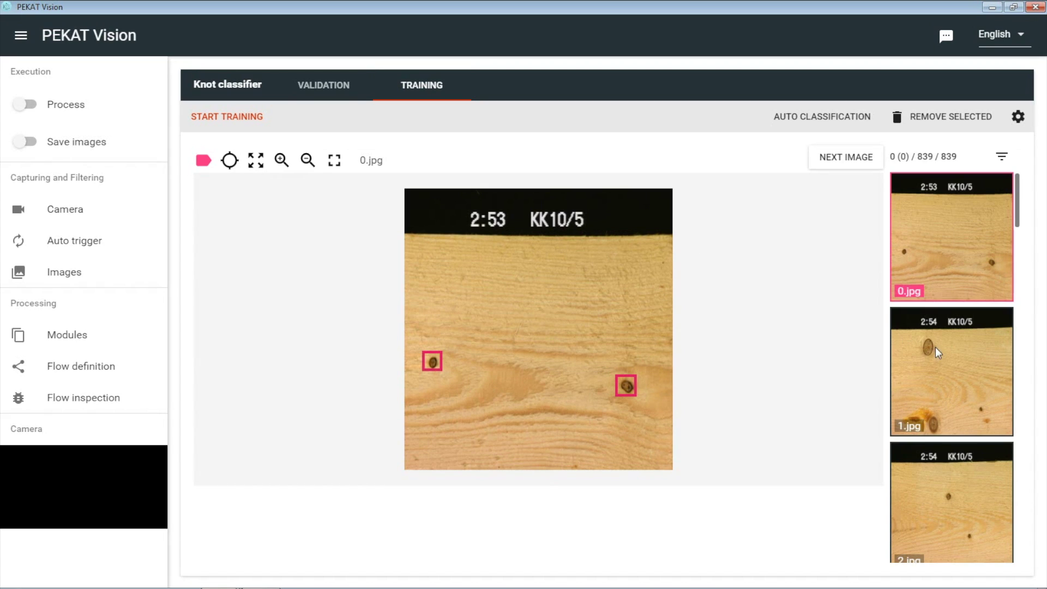
pyautogui.click(943, 362)
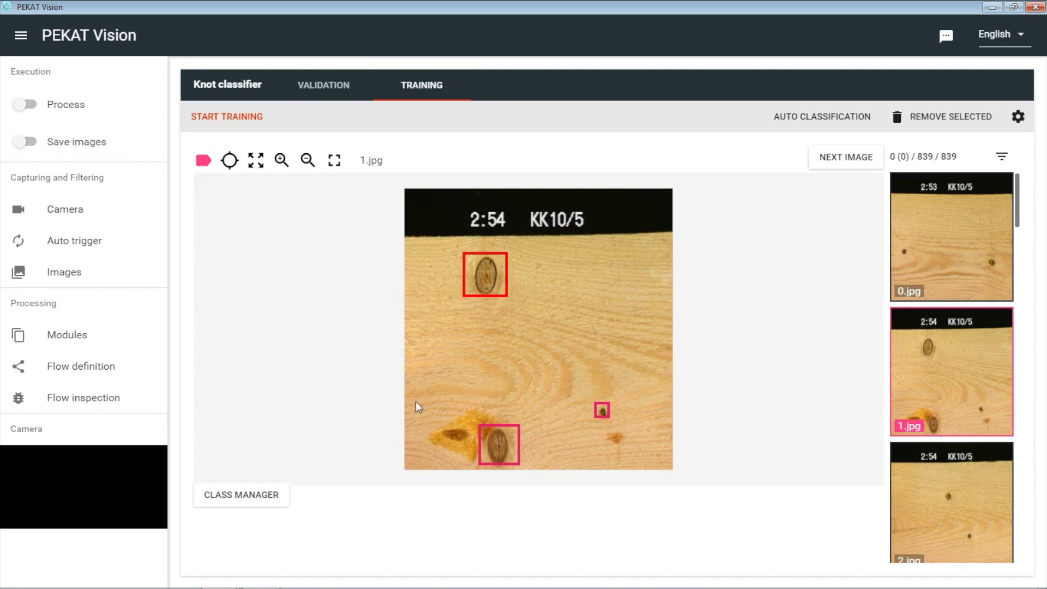
pyautogui.click(272, 495)
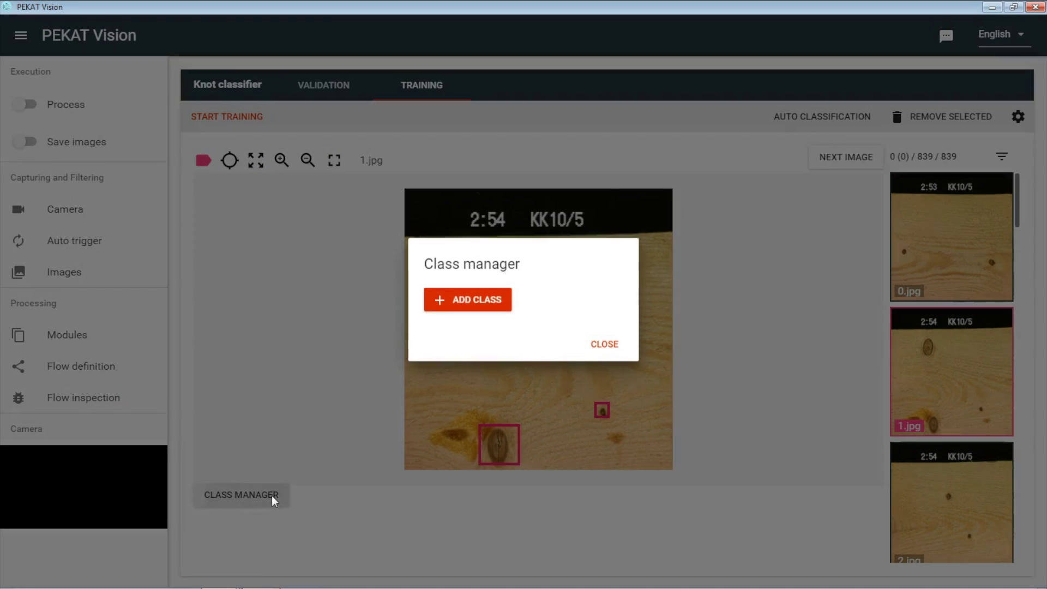
pyautogui.click(468, 305)
pyautogui.click(467, 292)
pyautogui.doubleClick(468, 292)
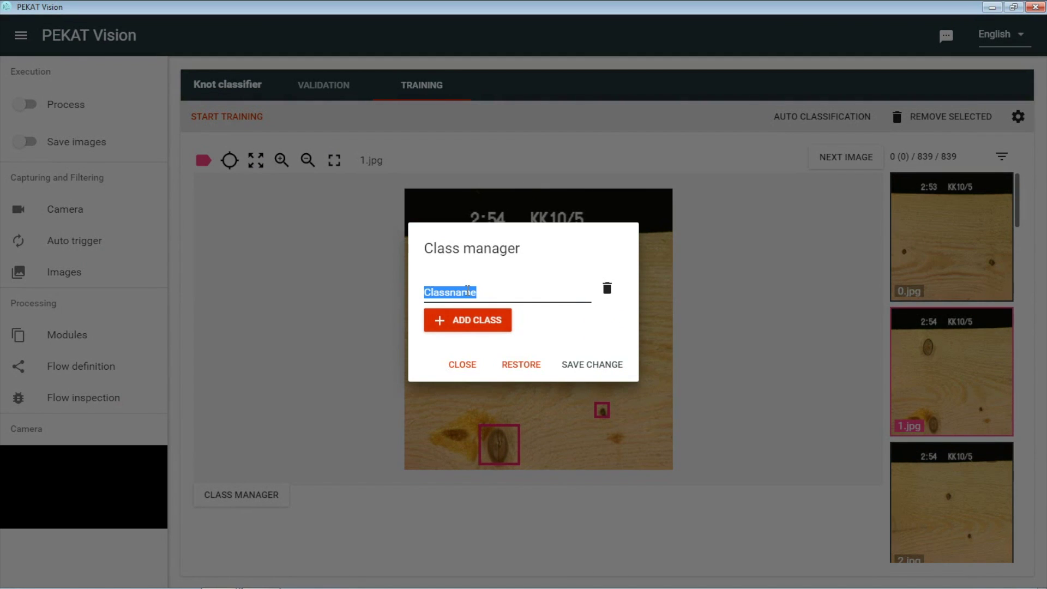
pyautogui.write('Encased')
pyautogui.press('Return')
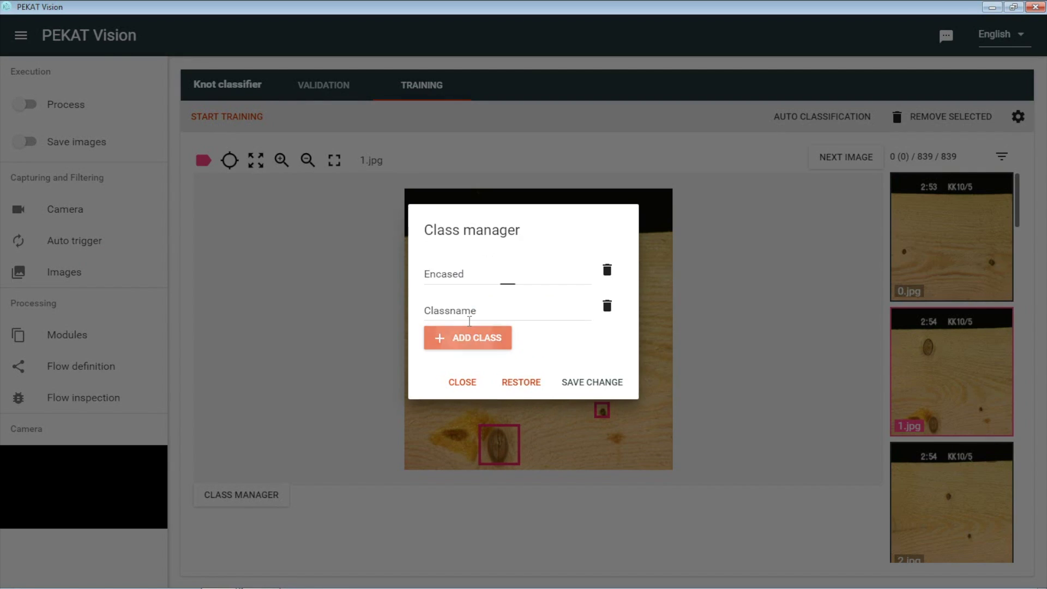
pyautogui.write('Intergrown')
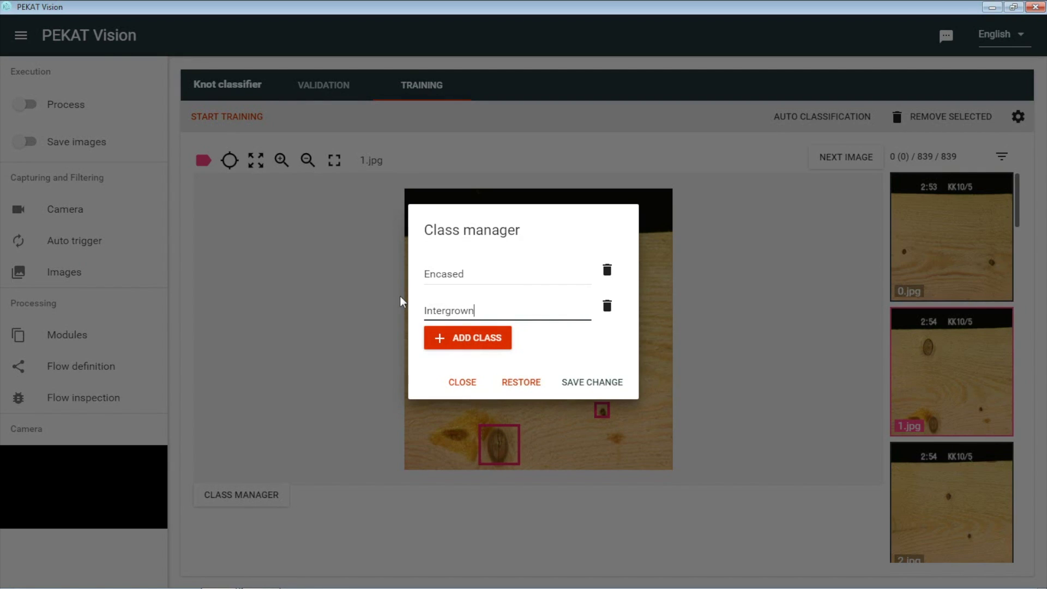
pyautogui.click(618, 342)
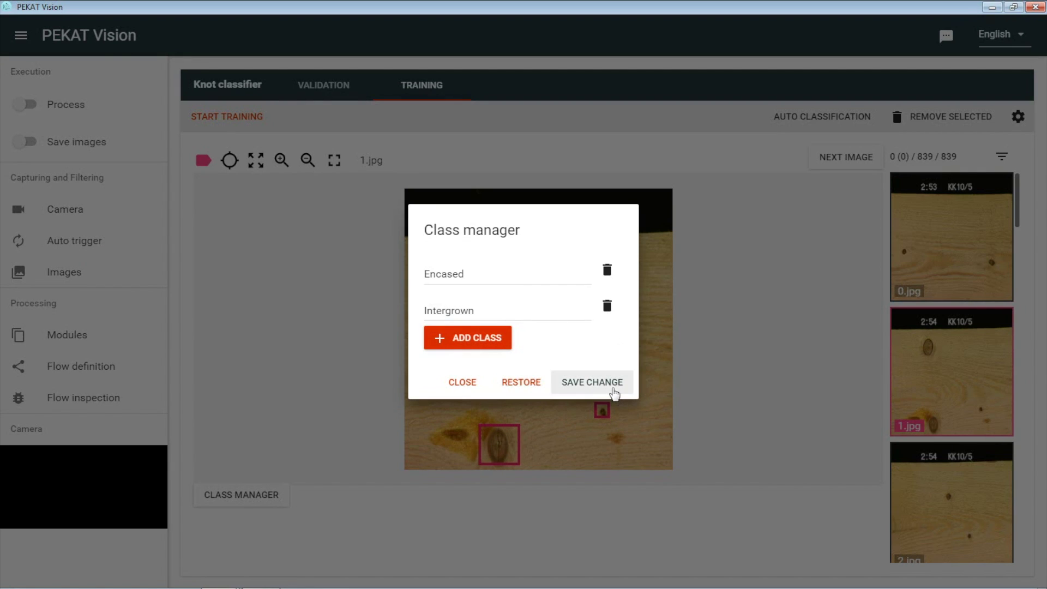
pyautogui.click(614, 388)
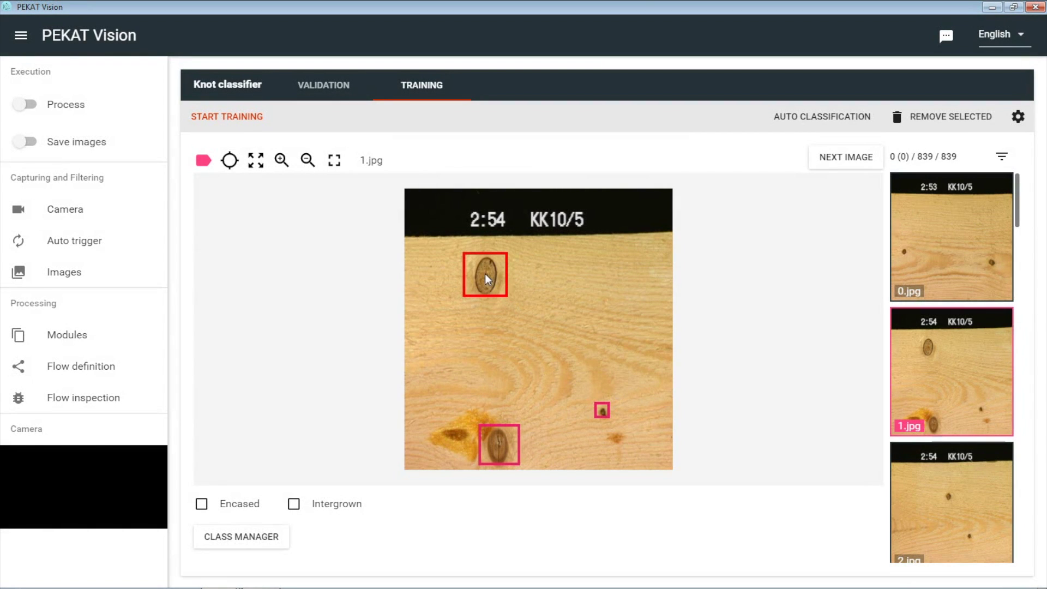
# - Label knots on 1.jpg and 2.jpg as Encased or Intergrown, continuing through image 40.jpg
pyautogui.click(202, 506)
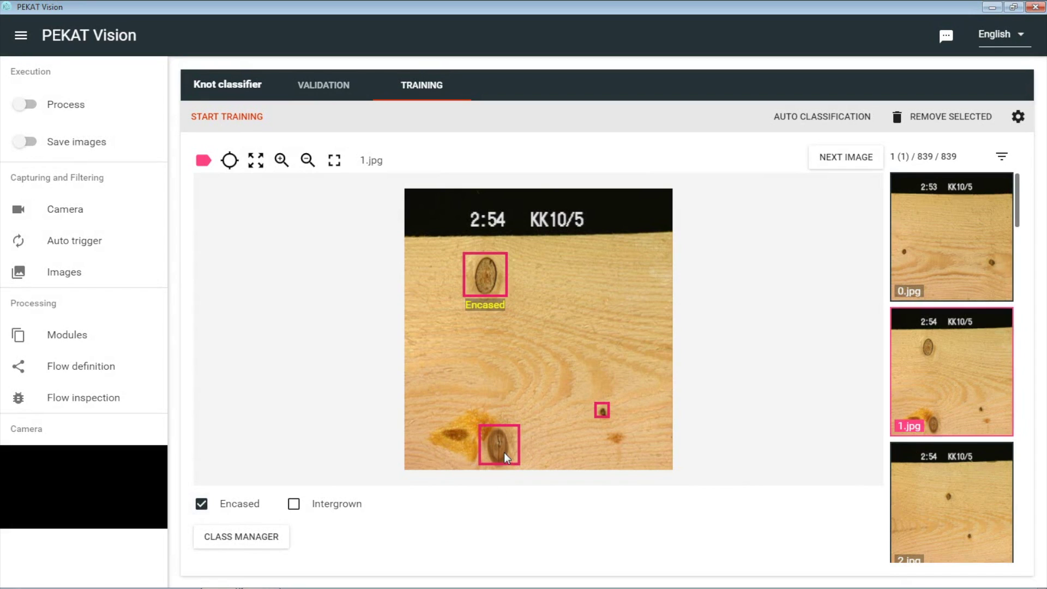
pyautogui.click(295, 506)
pyautogui.scroll(-1, 948, 410)
pyautogui.scroll(-2, 938, 410)
pyautogui.click(948, 358)
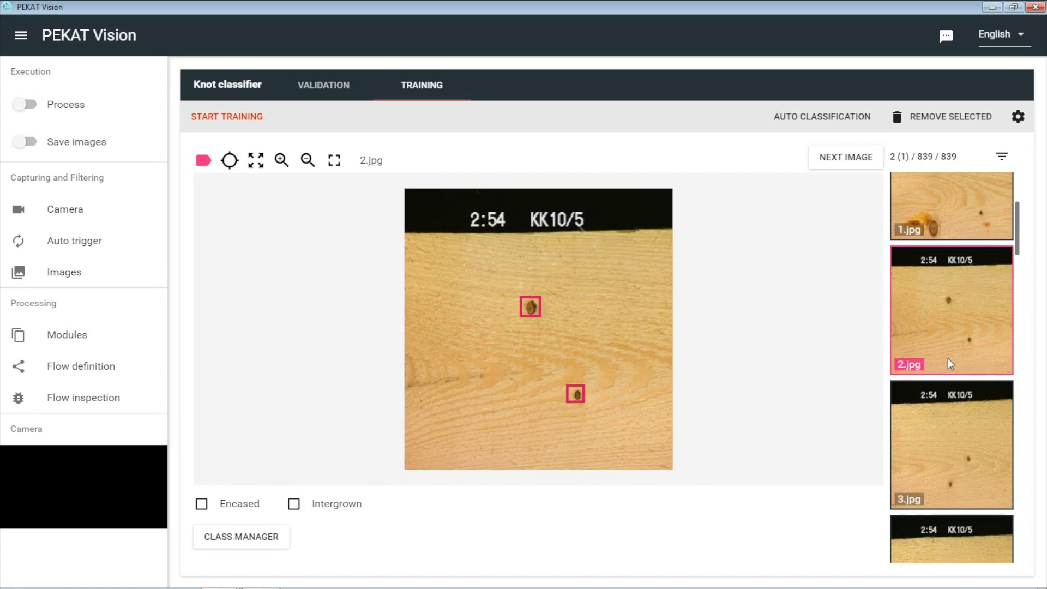
pyautogui.click(532, 311)
pyautogui.click(253, 503)
pyautogui.click(575, 394)
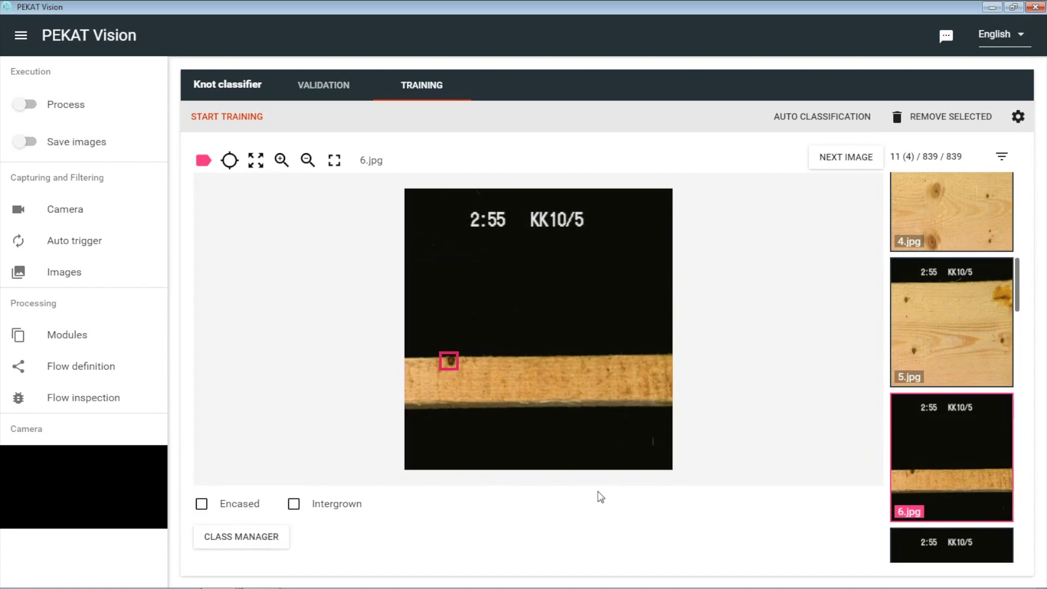
pyautogui.click(931, 443)
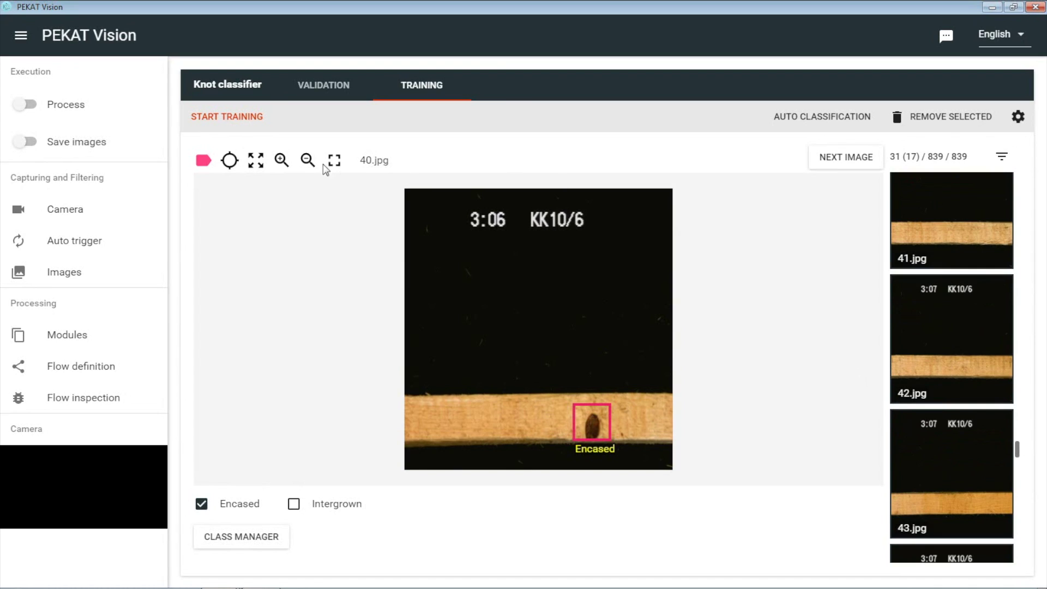
pyautogui.click(257, 121)
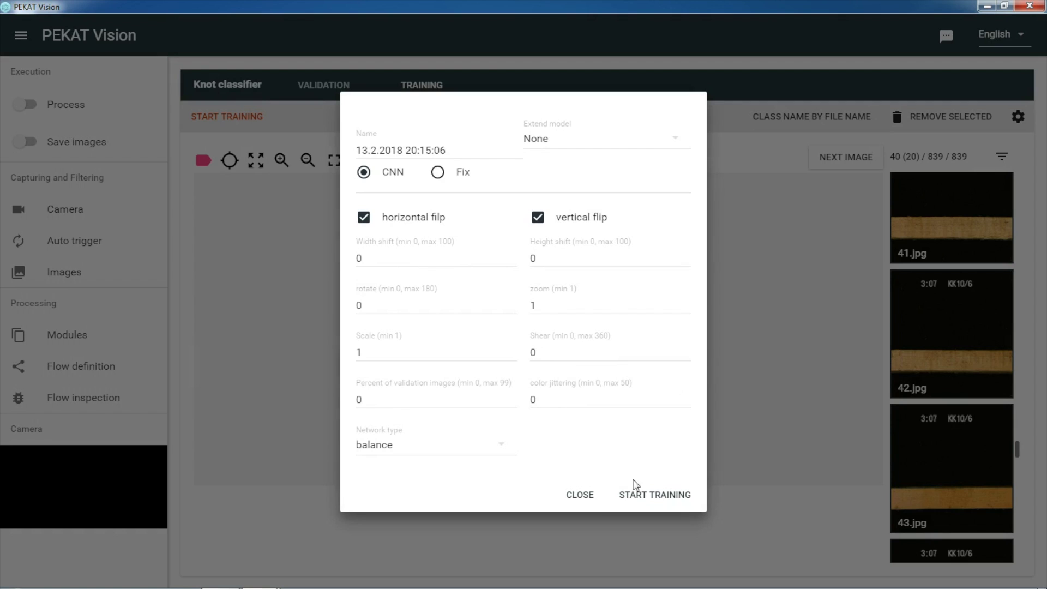
# - Start the Knot classifier training, then stop it and keep the current model
pyautogui.click(637, 494)
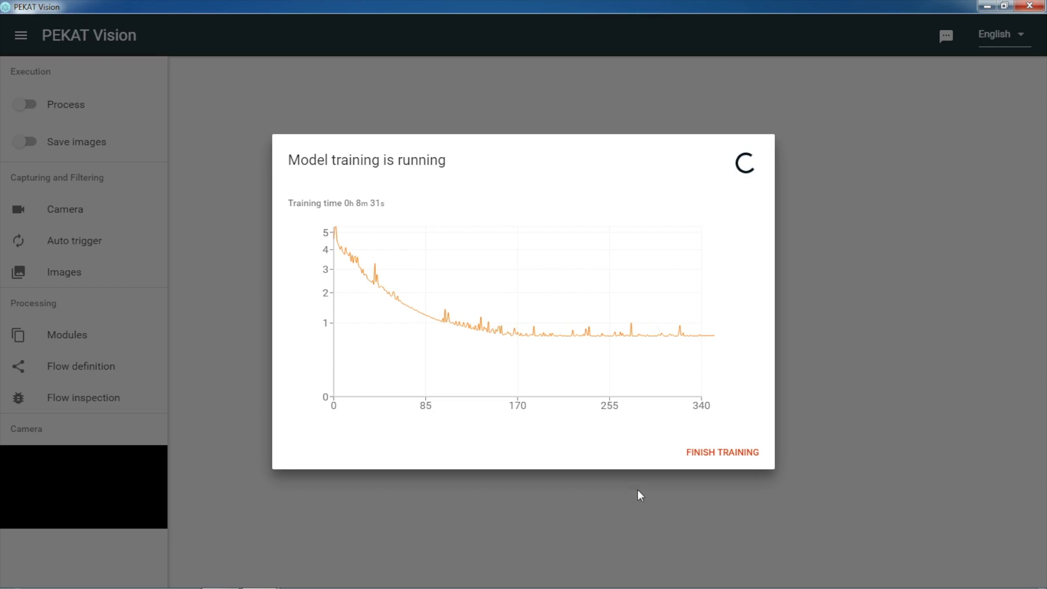
pyautogui.click(699, 458)
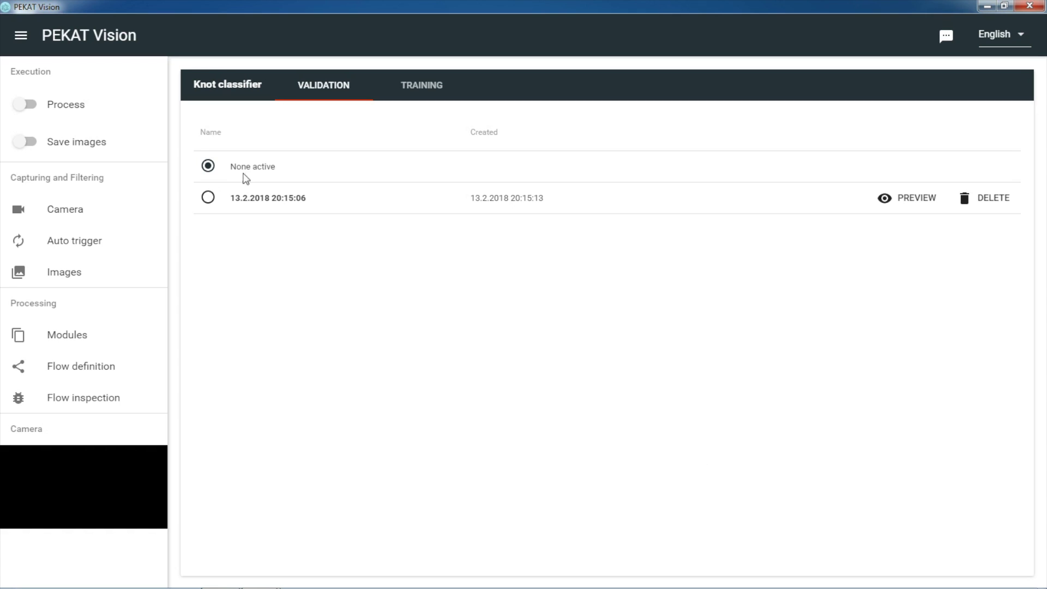
# - Activate the 13.2.2018 20:15:06 model and preview its Encased/Intergrown predictions on 1.jpg
pyautogui.click(213, 200)
pyautogui.click(900, 200)
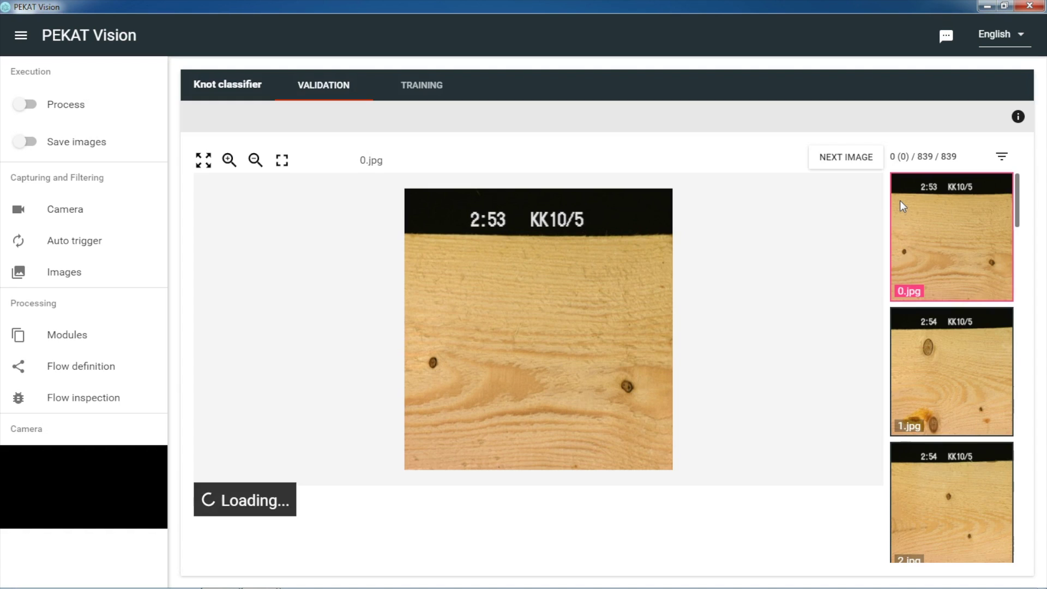
pyautogui.click(938, 365)
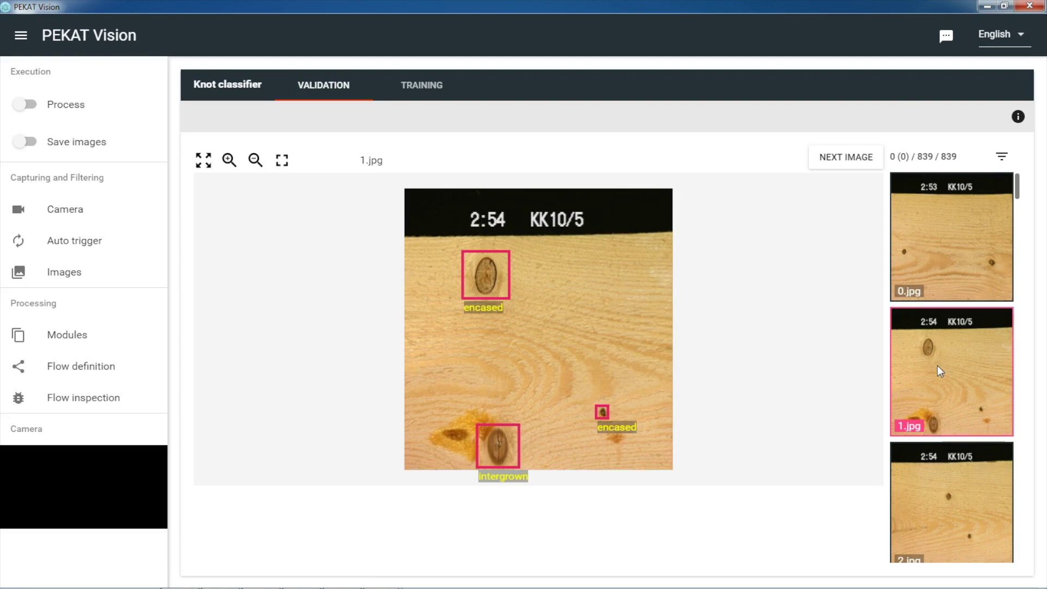
pyautogui.click(1001, 156)
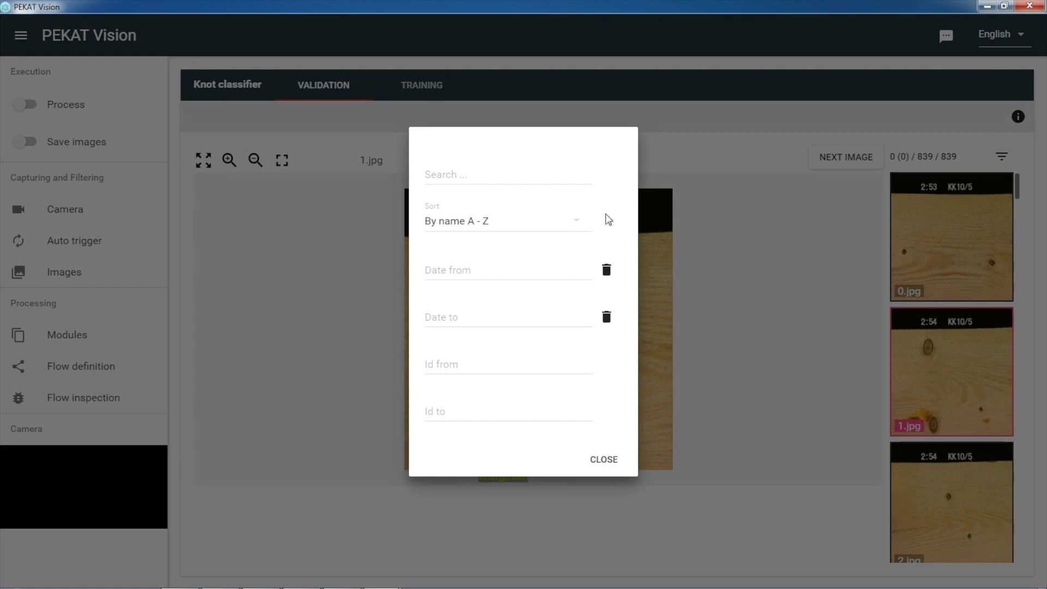
# - Sort the validation images by name Z - A
pyautogui.click(577, 226)
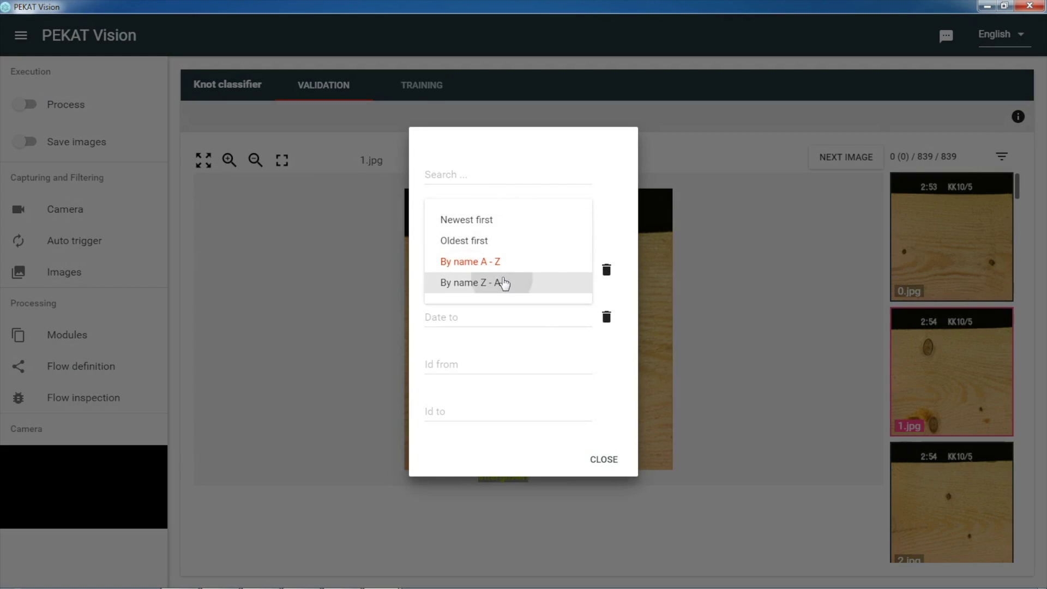
pyautogui.click(503, 283)
pyautogui.click(622, 465)
# - Review the Encased and Intergrown predictions on images 833.jpg down to 822.jpg
pyautogui.scroll(-5, 949, 444)
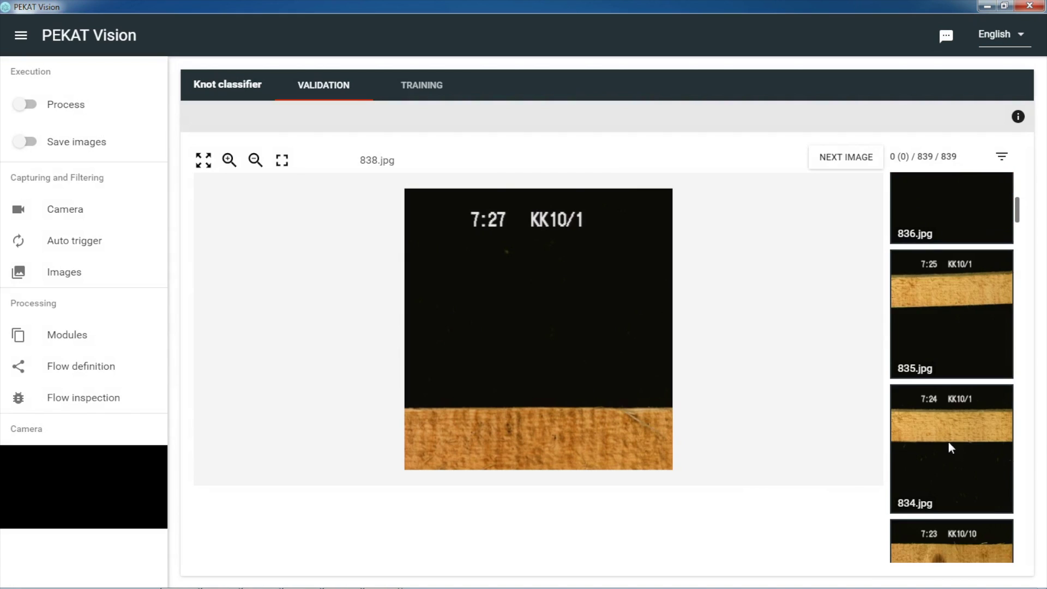
pyautogui.scroll(-2, 948, 442)
pyautogui.click(948, 437)
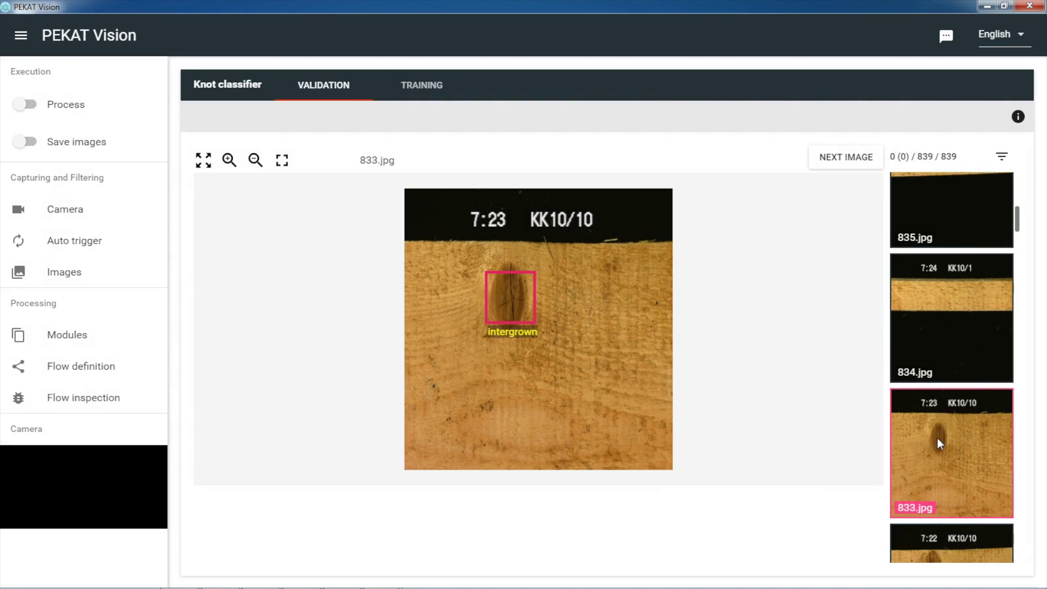
pyautogui.scroll(-3, 938, 436)
pyautogui.click(939, 416)
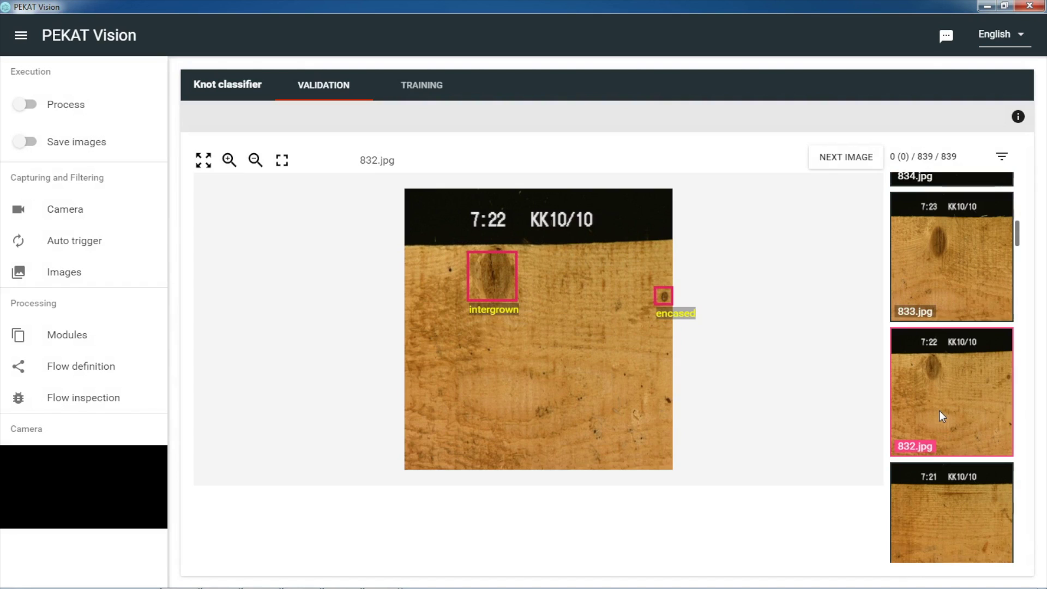
pyautogui.scroll(-4, 939, 412)
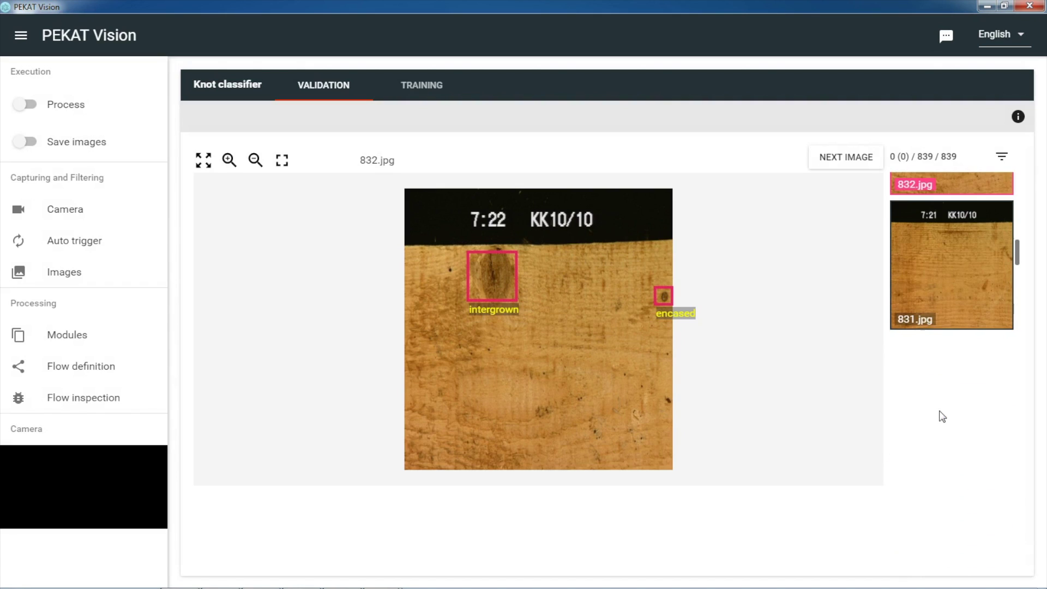
pyautogui.scroll(-5, 947, 407)
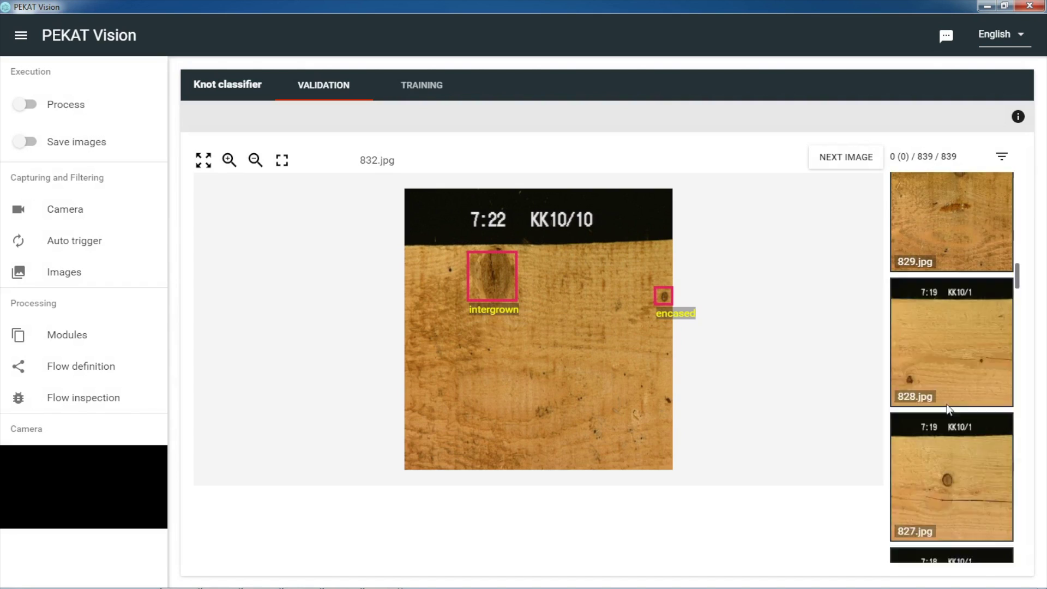
pyautogui.click(958, 475)
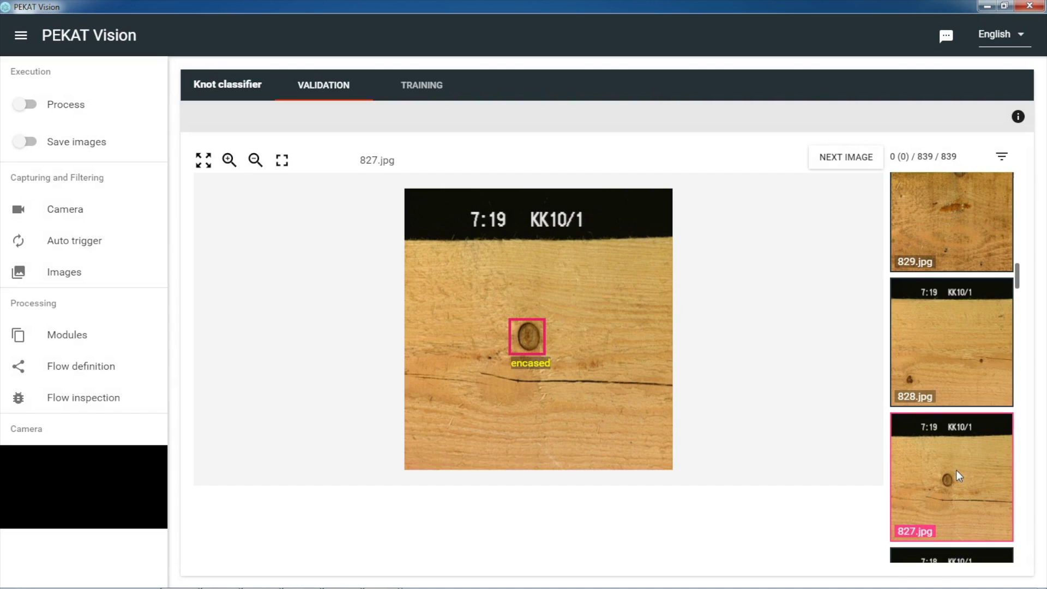
pyautogui.scroll(-5, 957, 470)
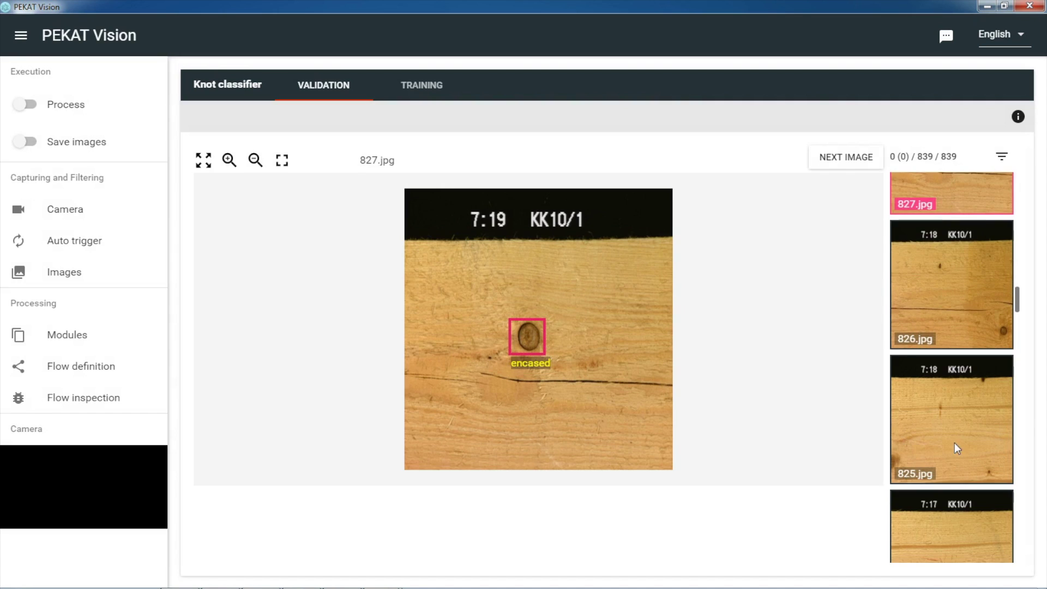
pyautogui.click(934, 319)
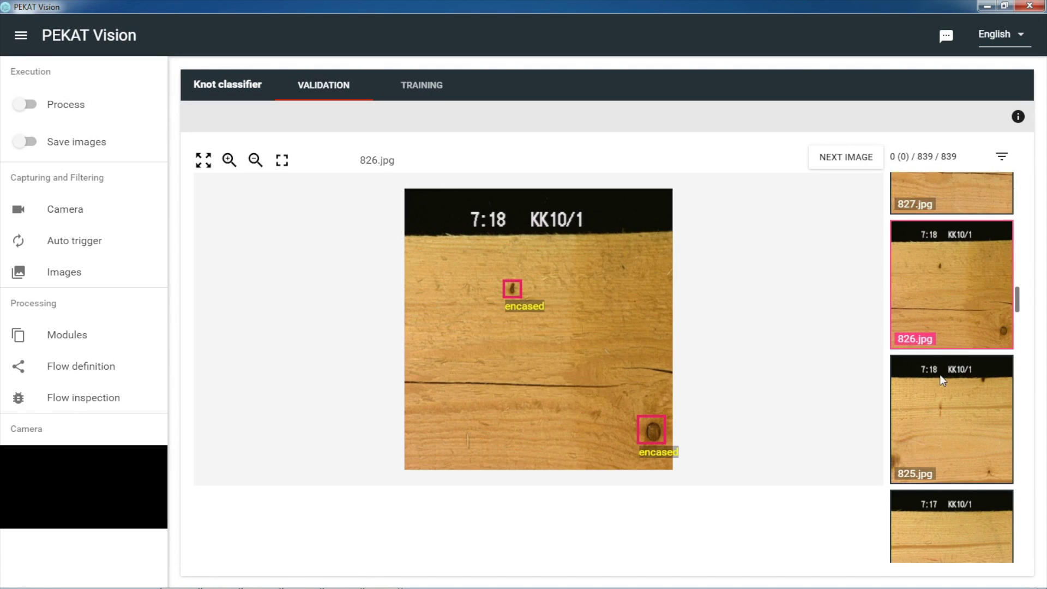
pyautogui.scroll(-5, 943, 380)
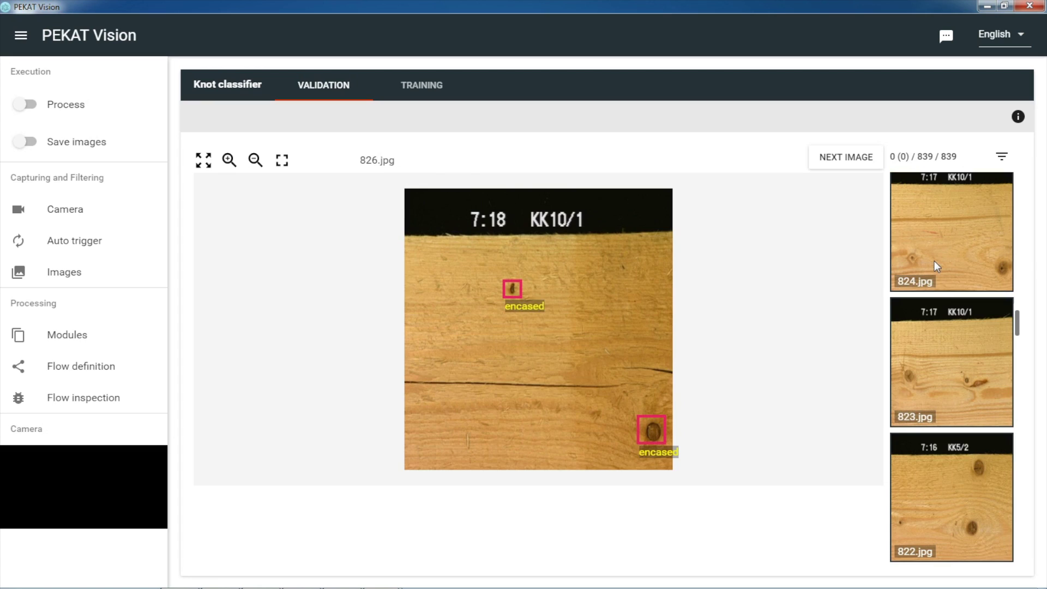
pyautogui.click(934, 266)
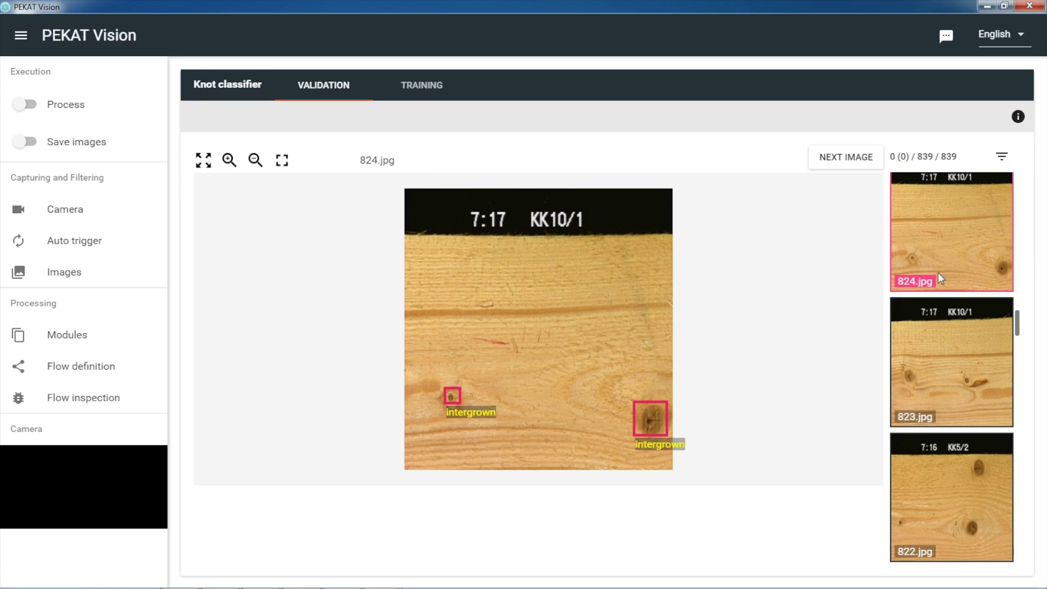
pyautogui.click(953, 372)
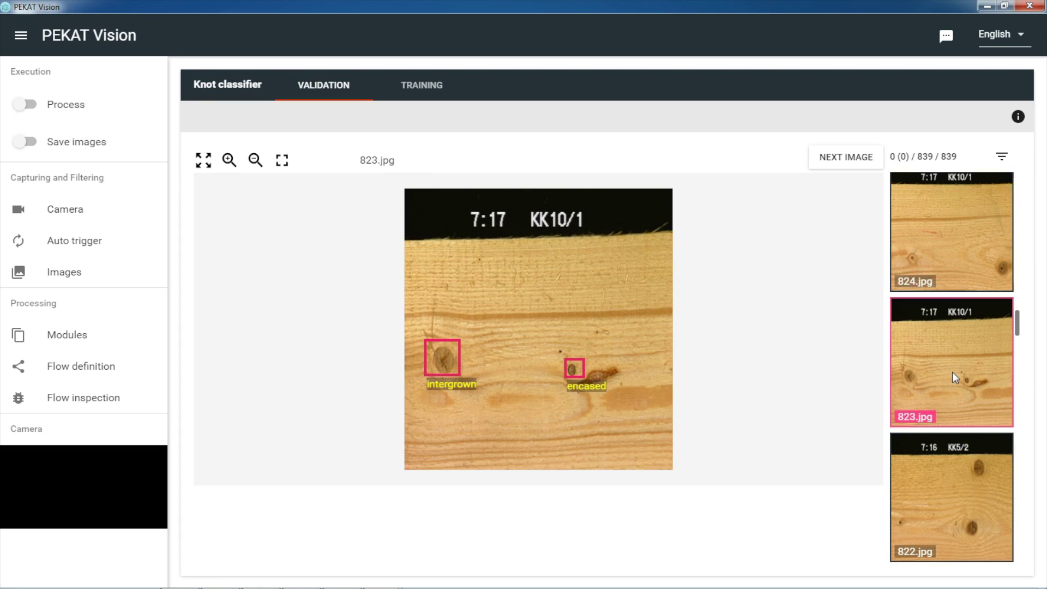
pyautogui.click(962, 470)
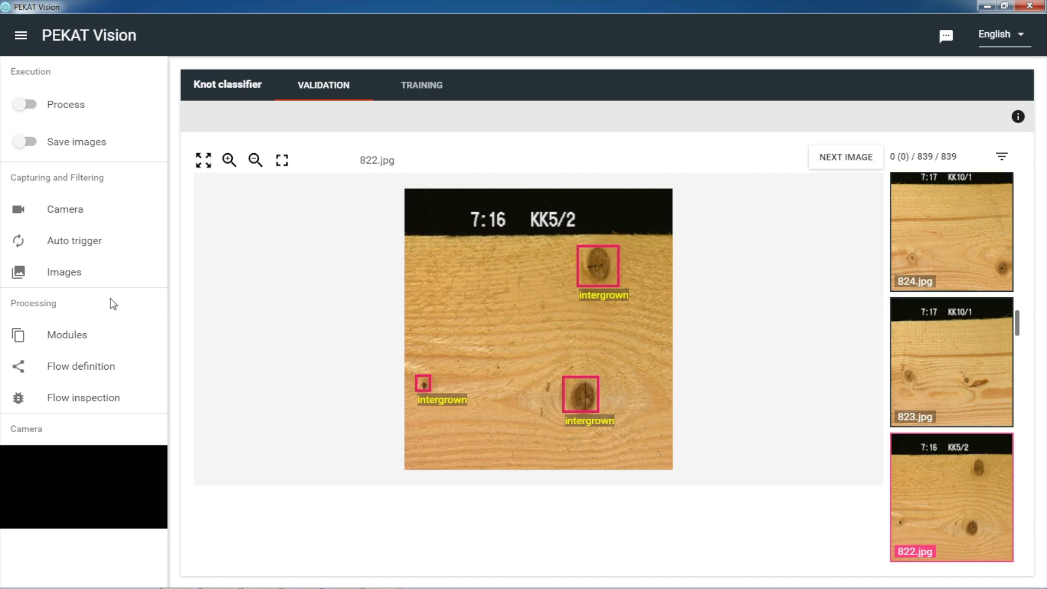
# - In Flow inspection, view 1.jpg's JSON result with its encased and intergrown knot rectangles
pyautogui.click(82, 398)
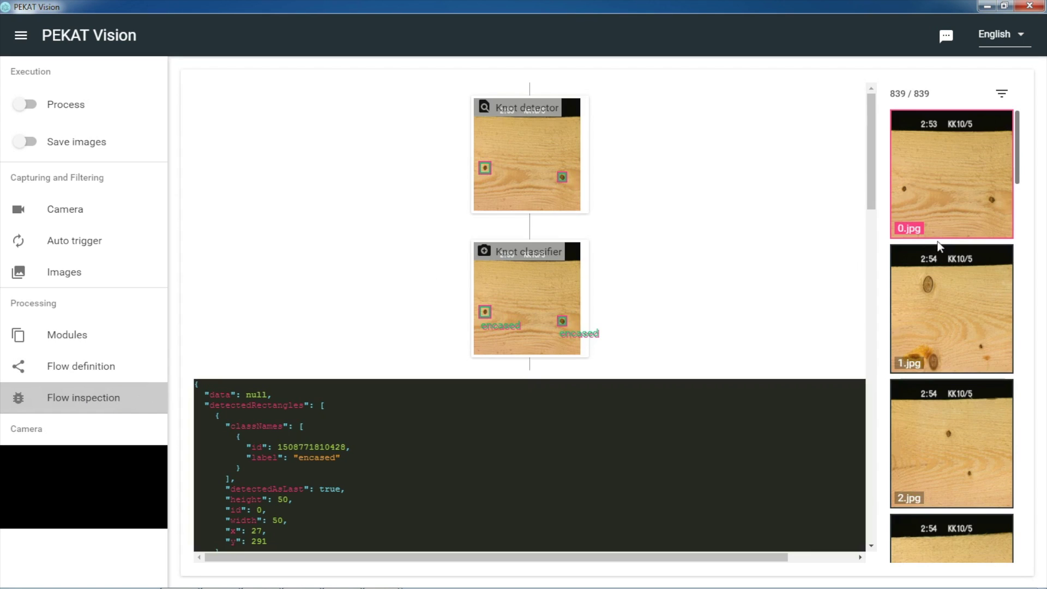
pyautogui.click(945, 296)
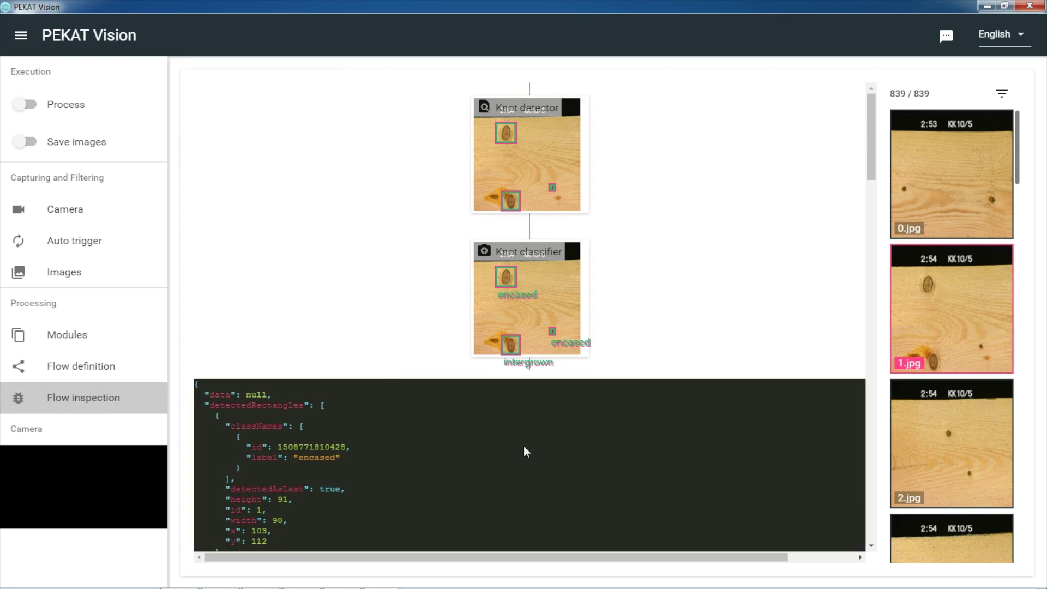
pyautogui.scroll(-3, 525, 447)
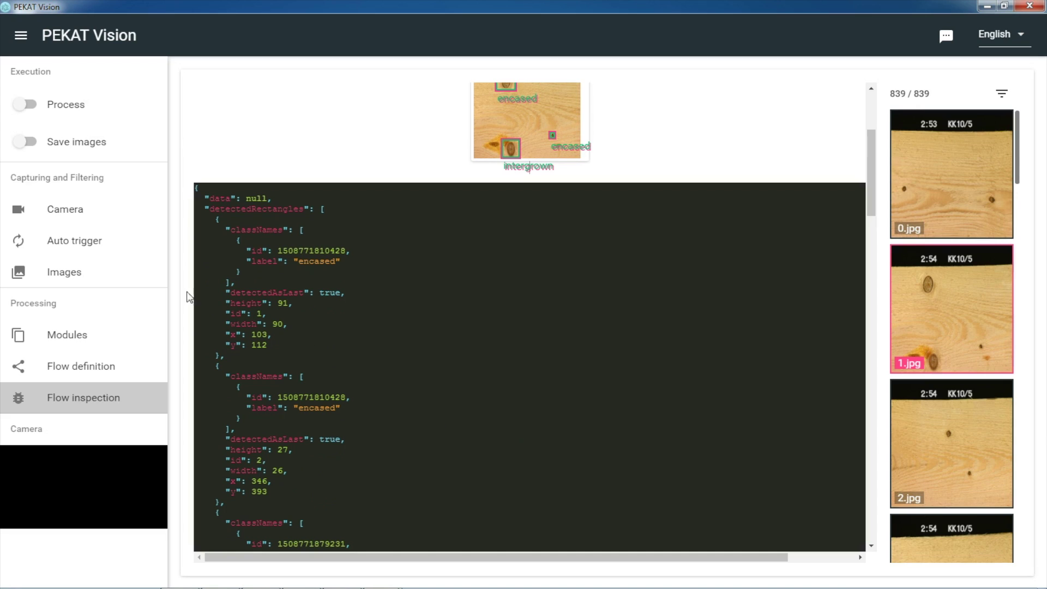
# - Switch on processing of the live Camera feed to label knots on the board
pyautogui.click(69, 218)
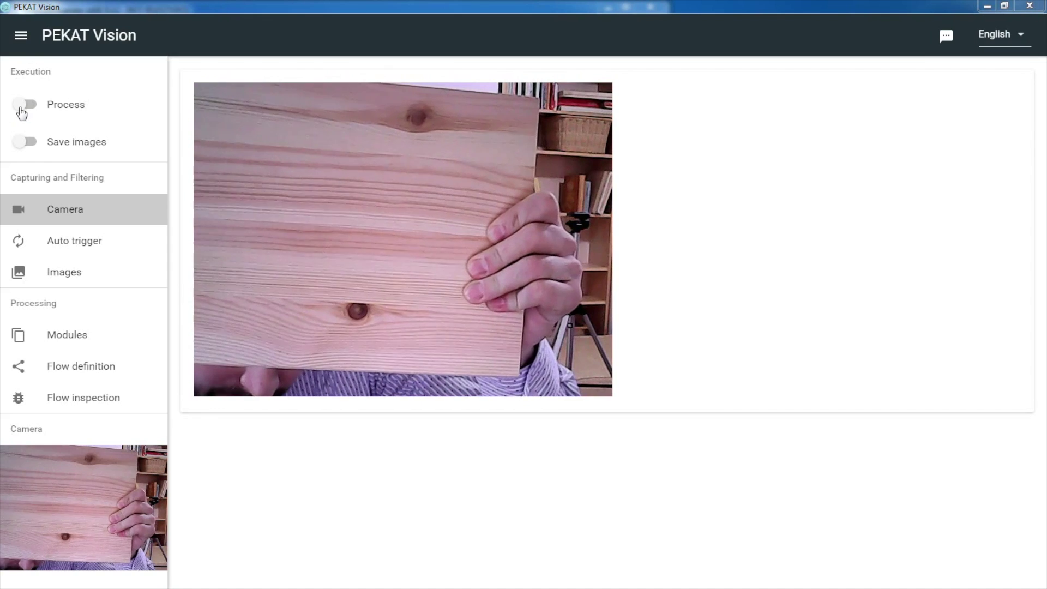
pyautogui.click(21, 112)
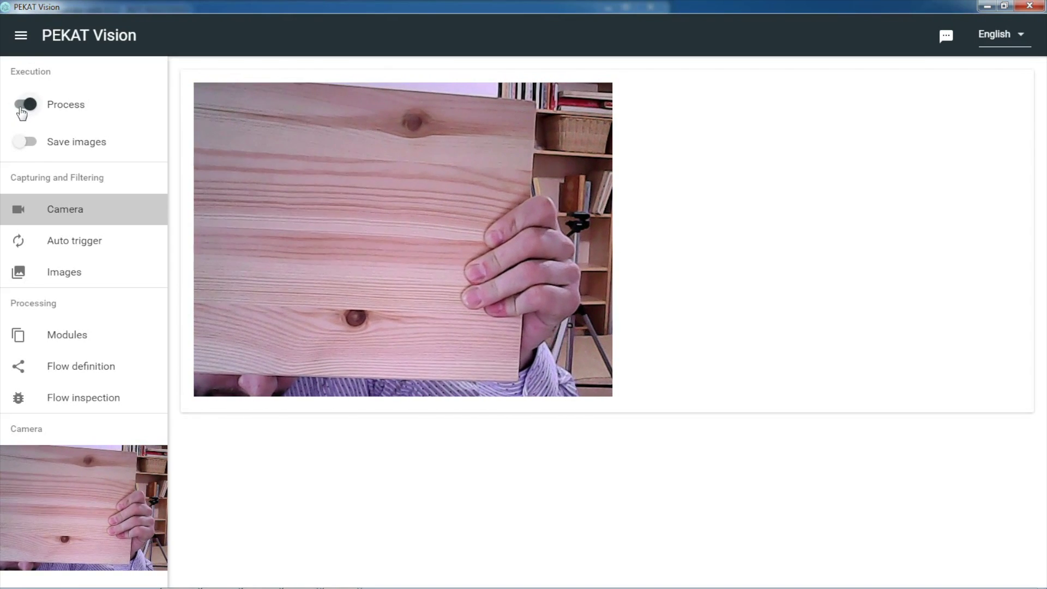